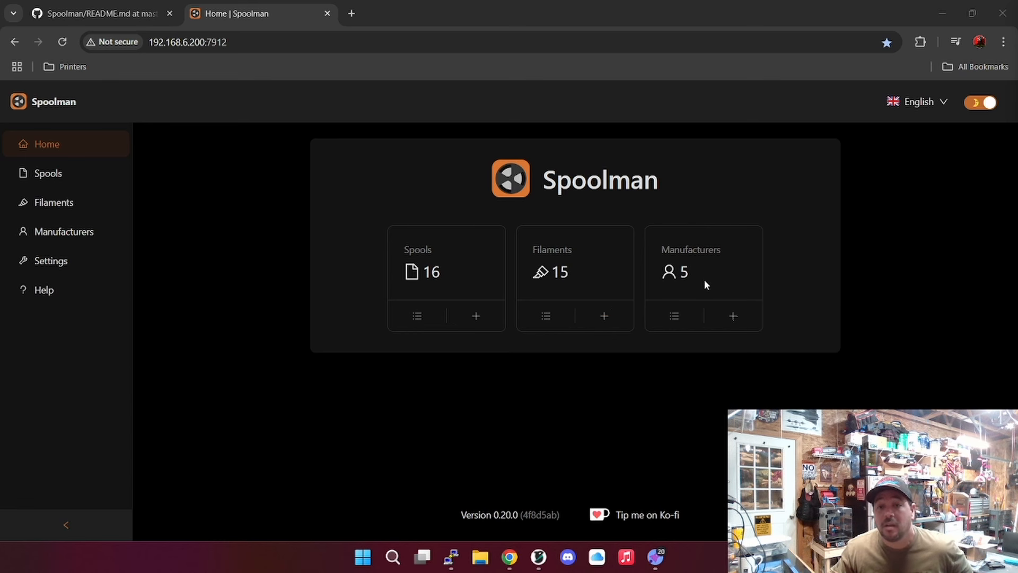
# - Open the blank form for creating a manufacturer, and return to the manufacturers list
pyautogui.click(733, 316)
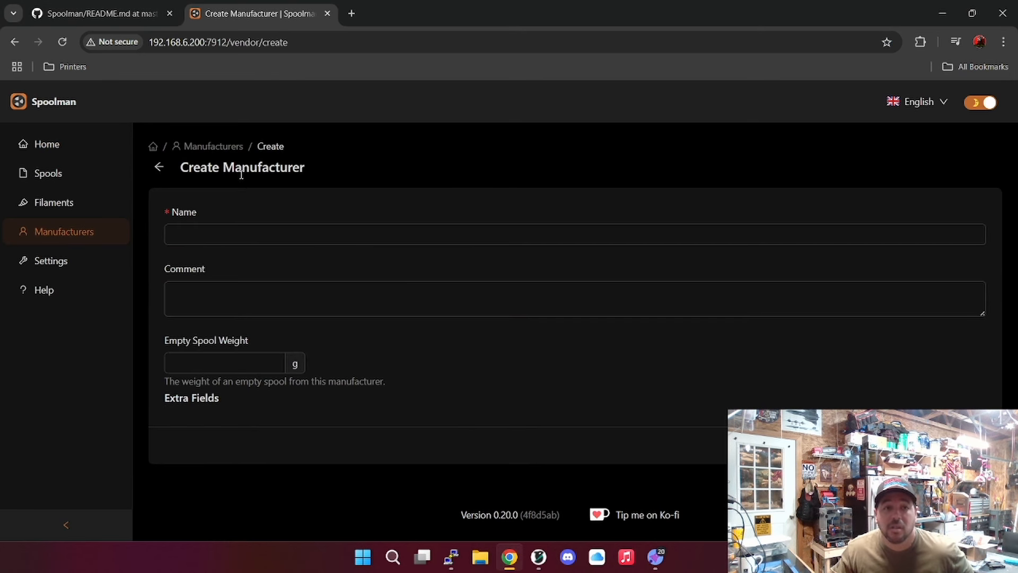
pyautogui.click(82, 232)
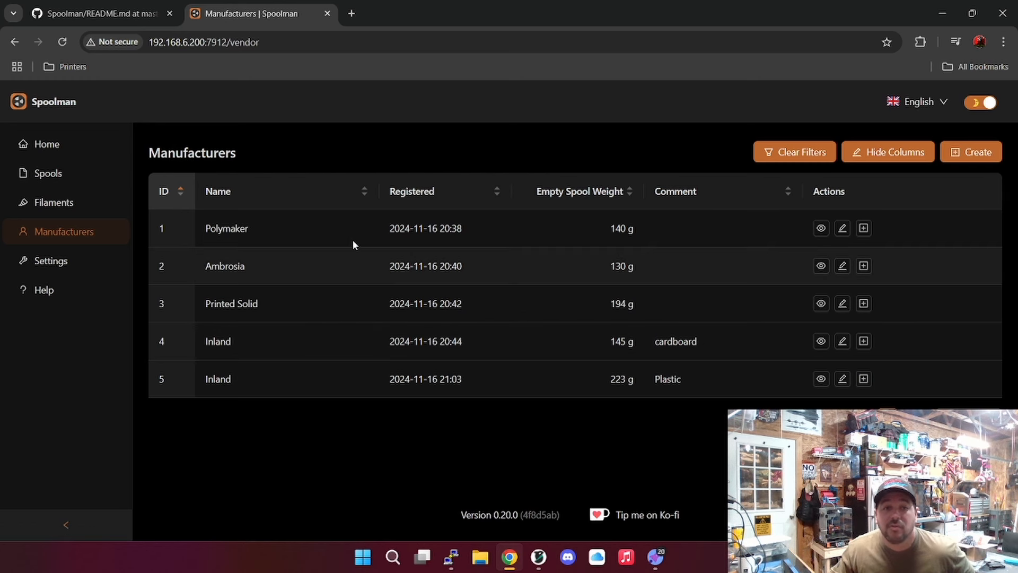
# - Open the filaments list and look through the entries with their materials, prices, weights and temperatures
pyautogui.click(68, 211)
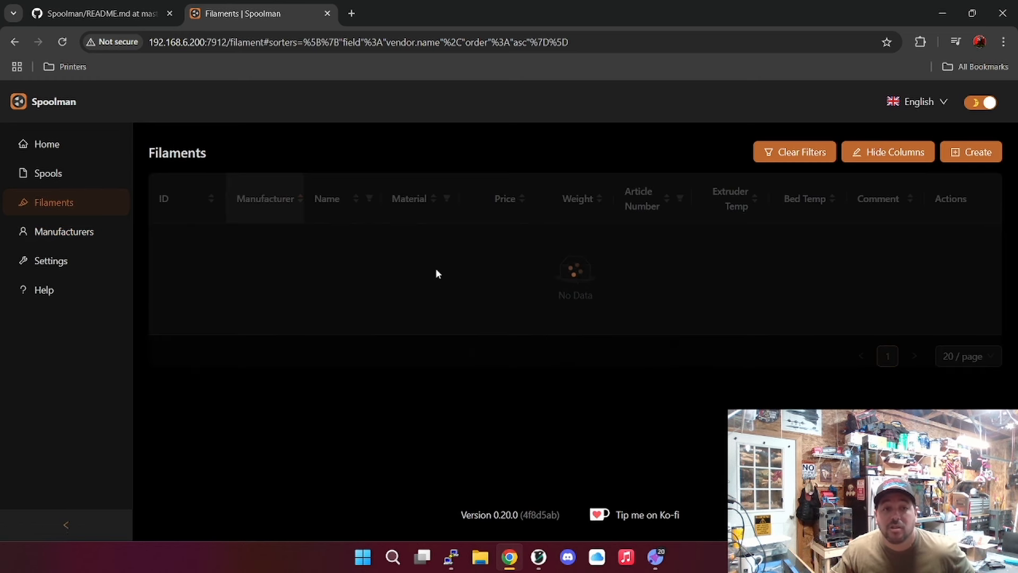
pyautogui.scroll(-6, 424, 263)
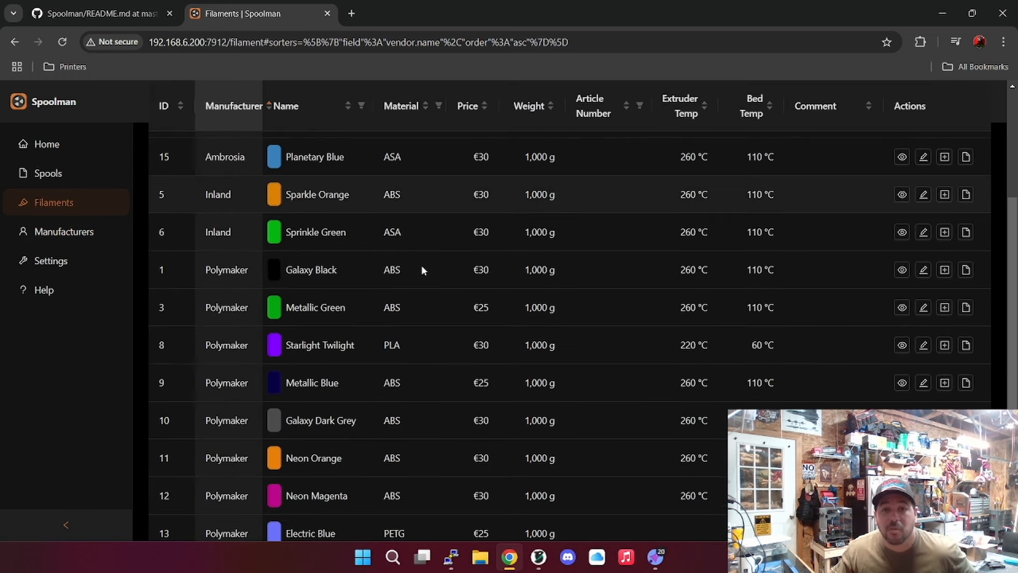
pyautogui.scroll(-1, 421, 271)
pyautogui.scroll(5, 422, 271)
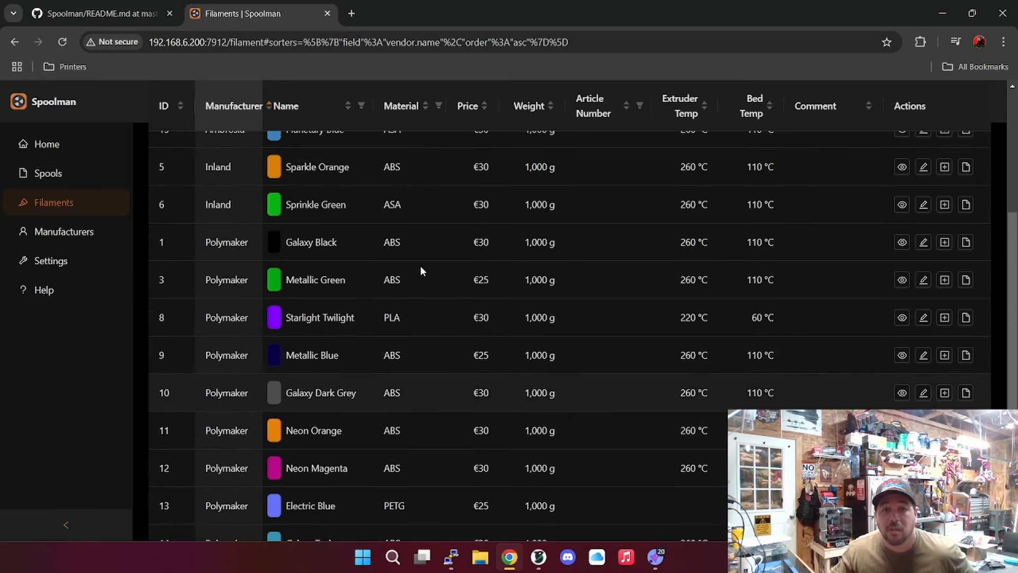
pyautogui.scroll(2, 420, 268)
pyautogui.scroll(-2, 420, 267)
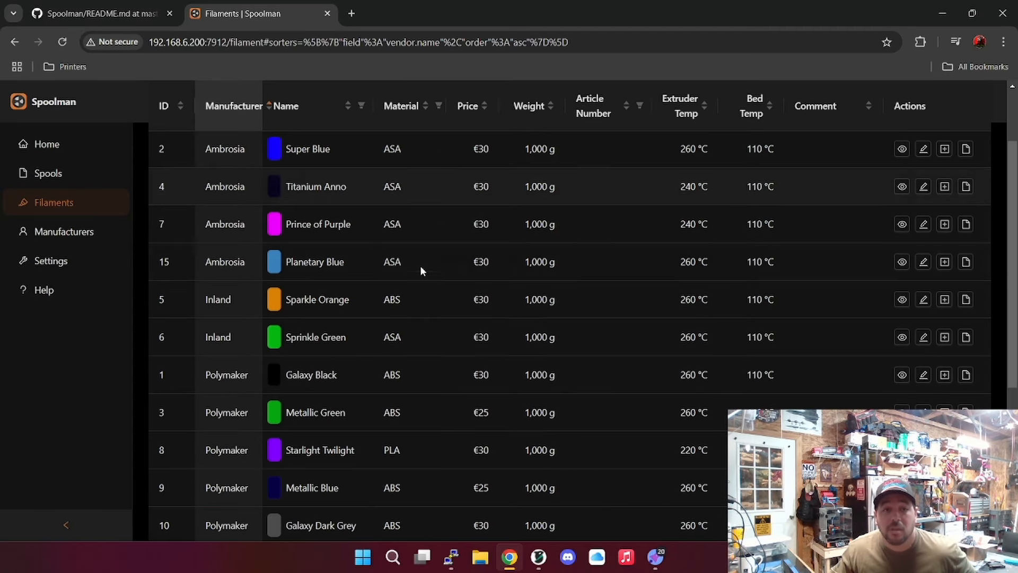
# - Open the spools list and examine the used and remaining weight of each spool
pyautogui.click(76, 178)
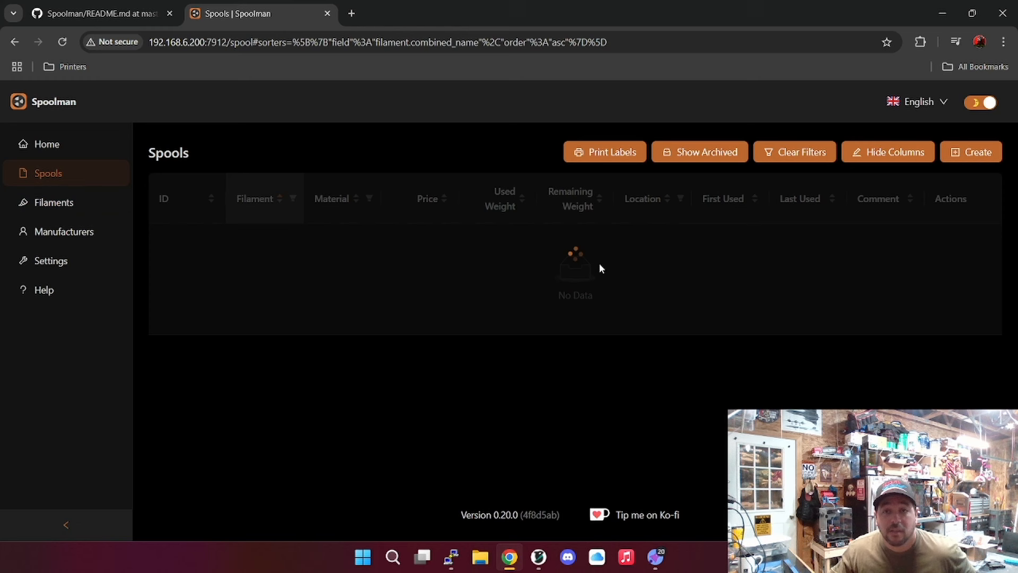
pyautogui.scroll(-5, 510, 300)
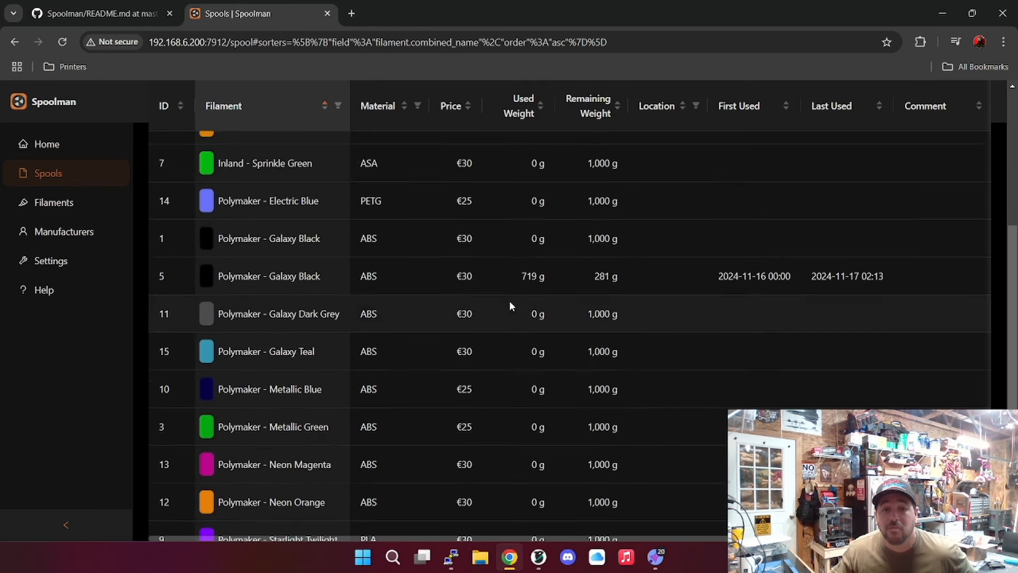
pyautogui.scroll(-1, 511, 304)
pyautogui.scroll(1, 572, 318)
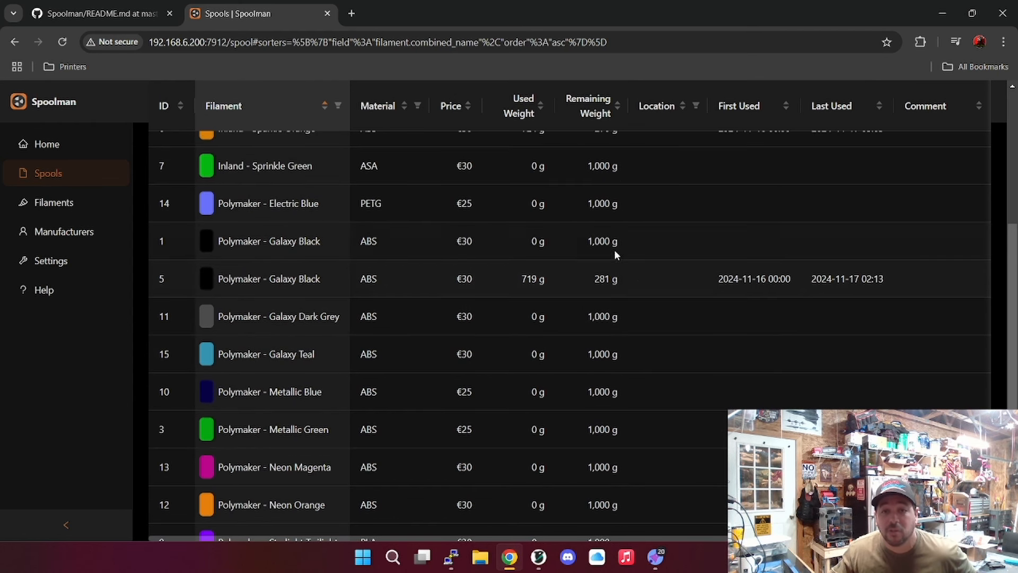
pyautogui.scroll(-2, 562, 241)
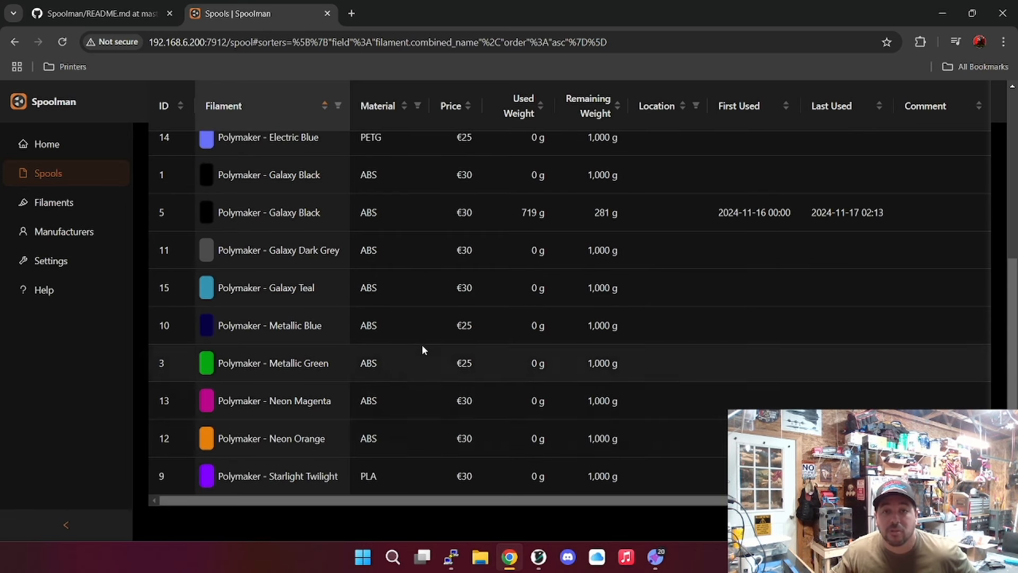
pyautogui.scroll(3, 422, 344)
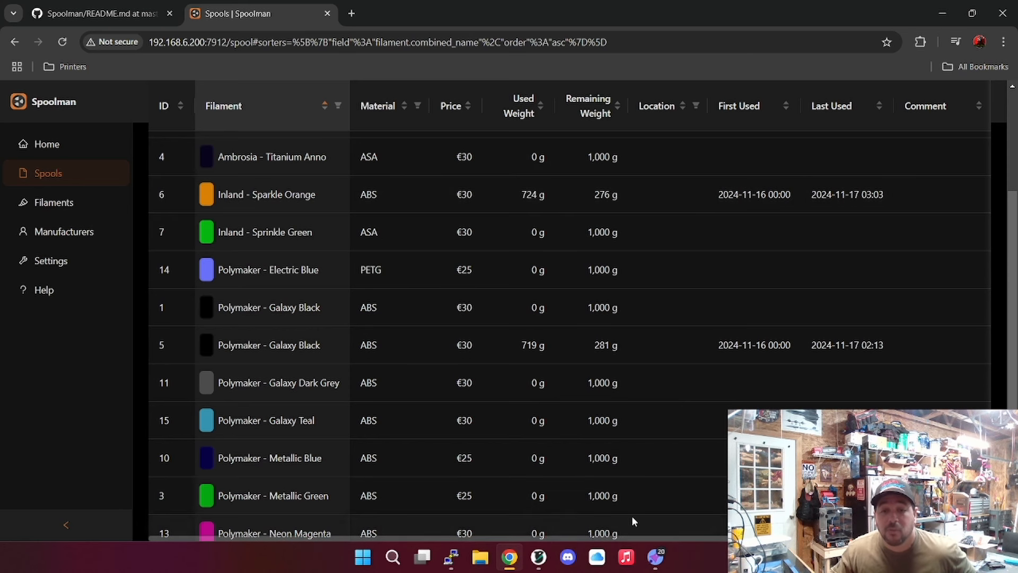
# - Switch to the Spoolman README on GitHub and read through its features, integrations and web client preview
pyautogui.click(127, 13)
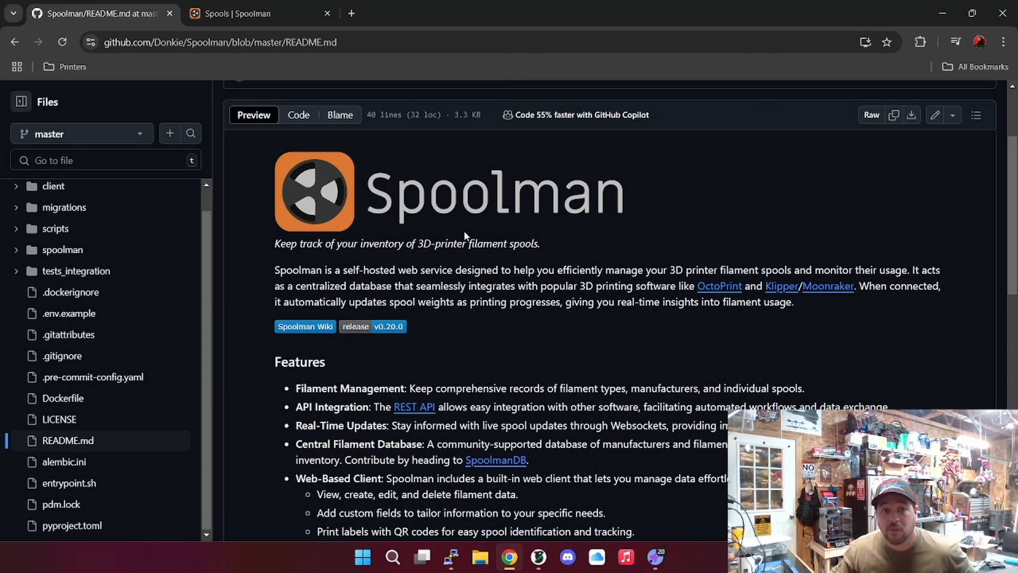
pyautogui.scroll(-4, 464, 237)
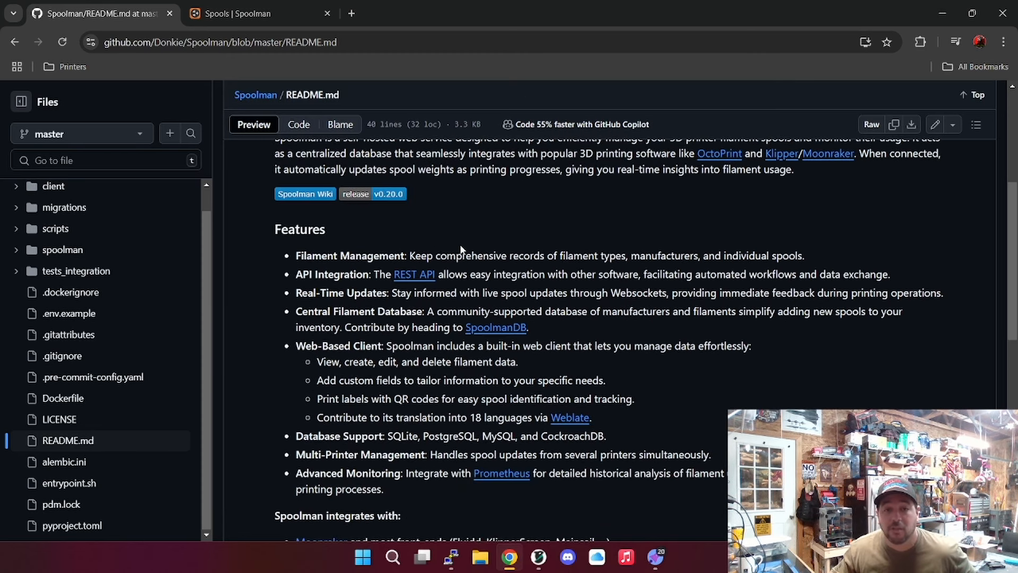
pyautogui.scroll(-1, 460, 244)
pyautogui.scroll(-4, 462, 254)
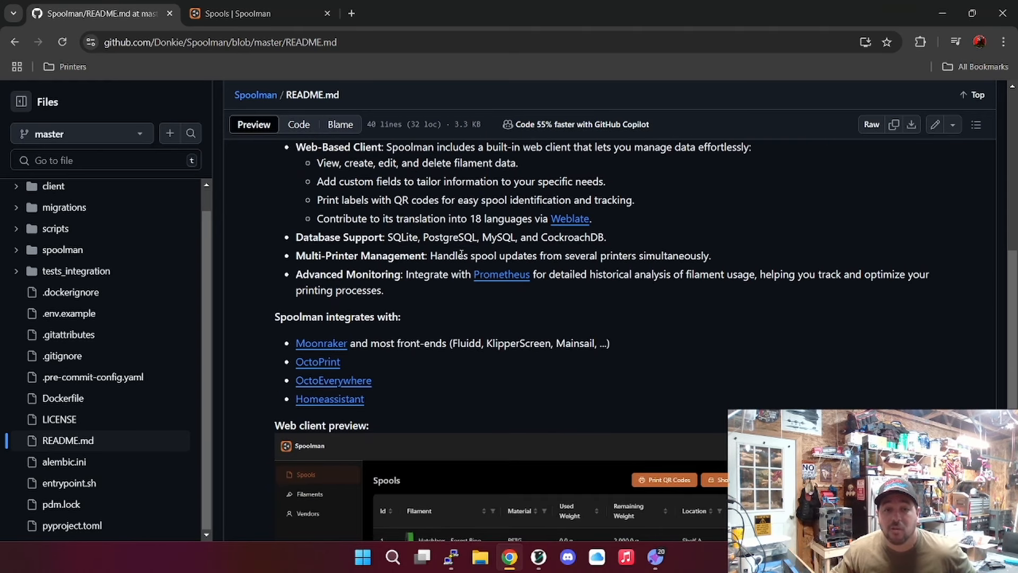
pyautogui.scroll(-3, 457, 260)
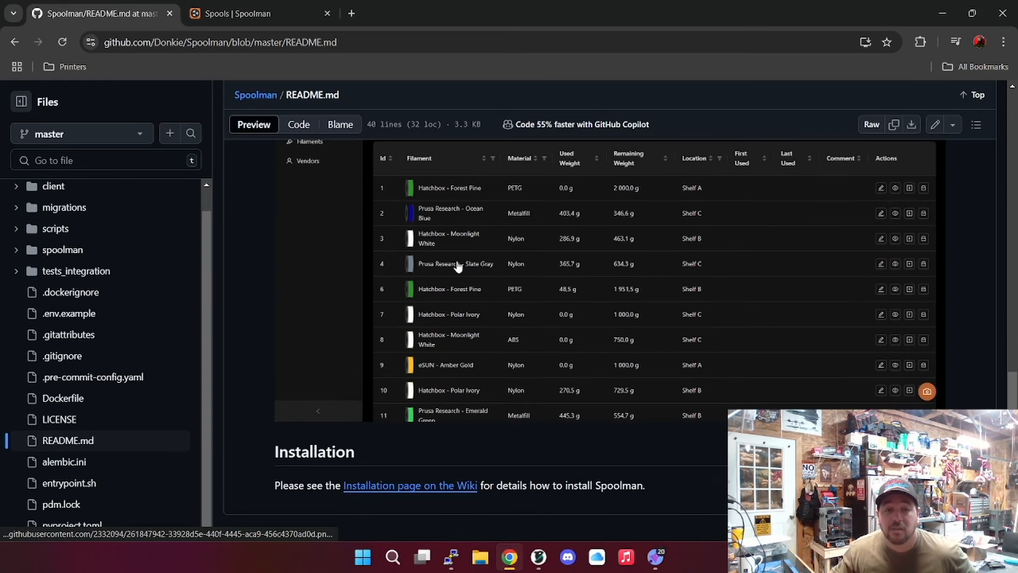
# - Open the wiki's Installation page and review the standalone first-install and update commands
pyautogui.click(449, 486)
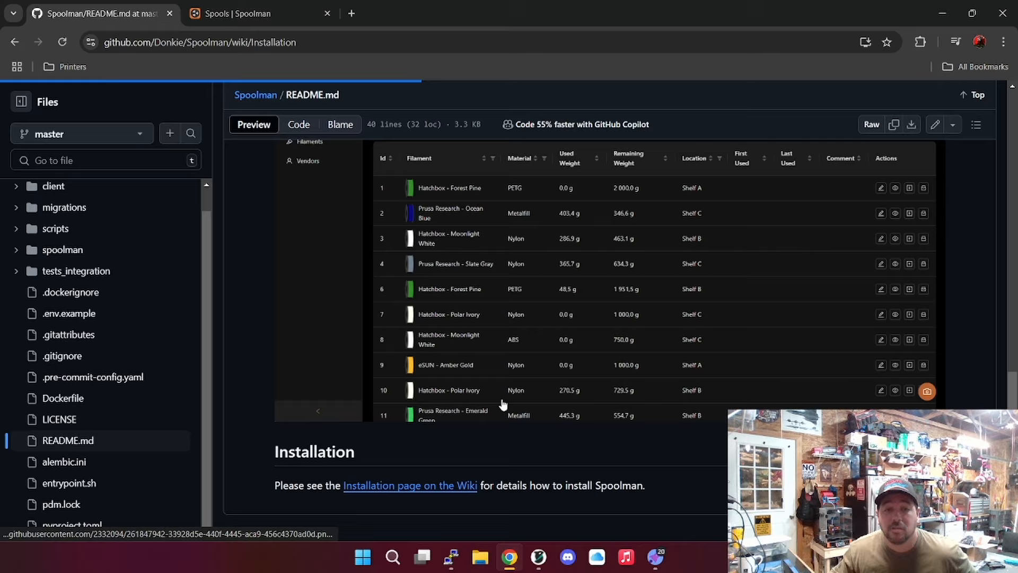
pyautogui.scroll(-8, 458, 307)
pyautogui.scroll(-8, 458, 307)
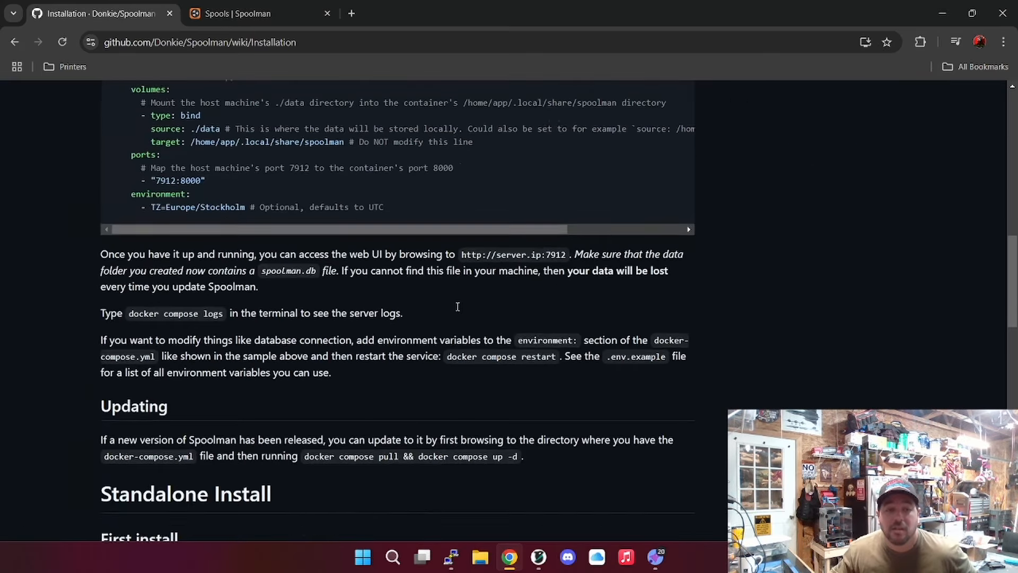
pyautogui.scroll(-3, 458, 310)
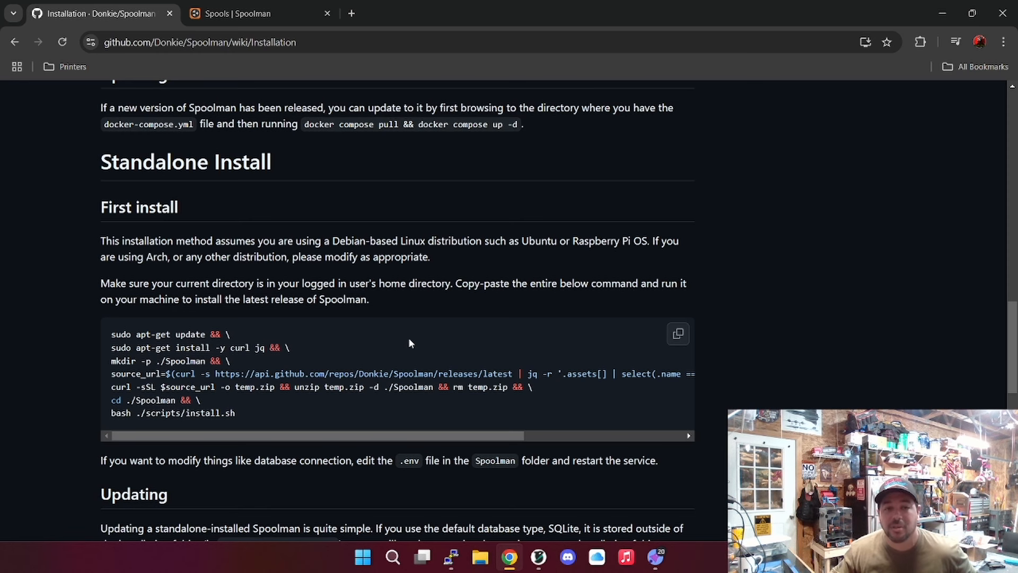
pyautogui.scroll(-5, 406, 343)
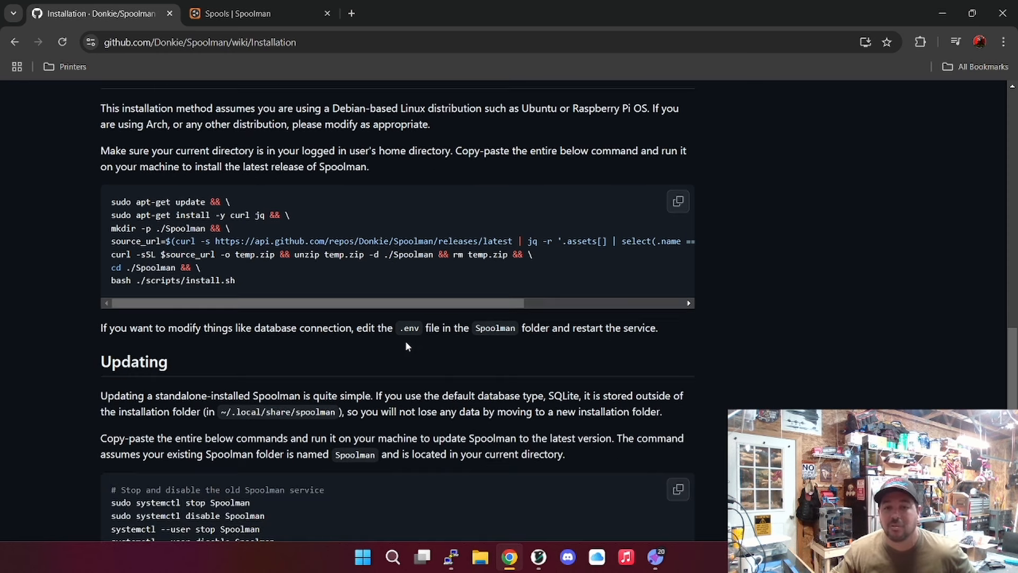
pyautogui.scroll(1, 405, 343)
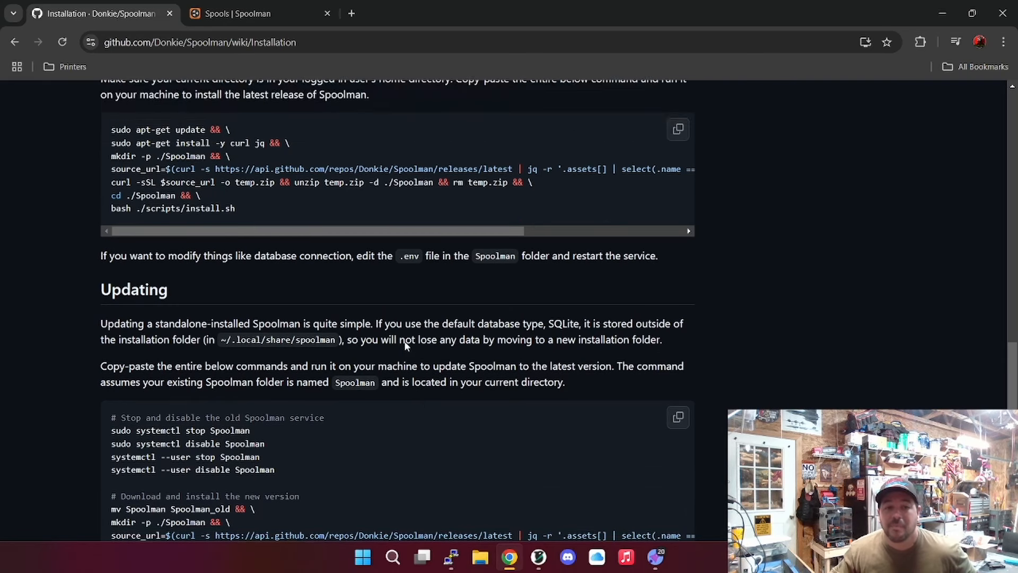
pyautogui.scroll(-4, 406, 339)
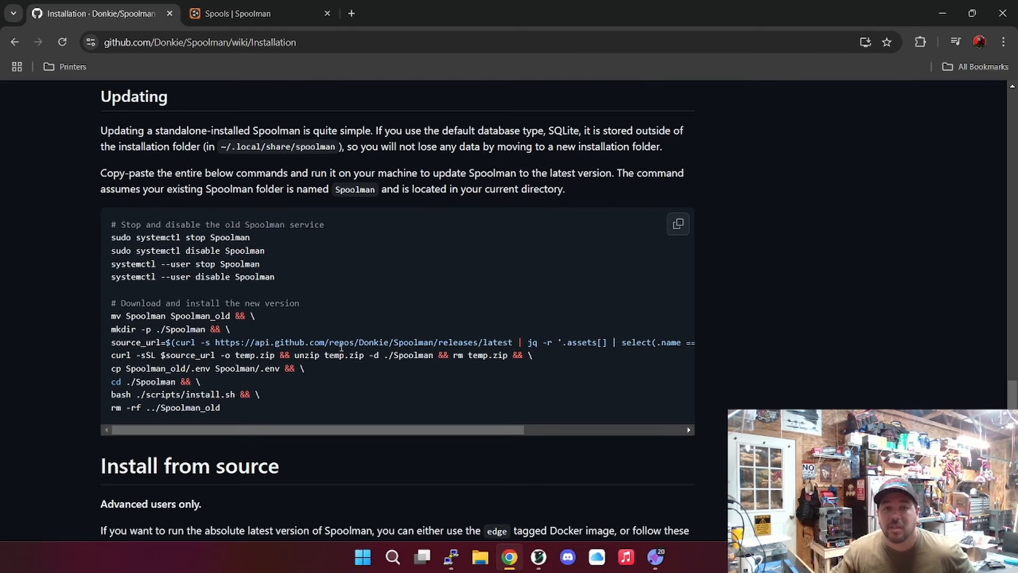
pyautogui.scroll(6, 341, 347)
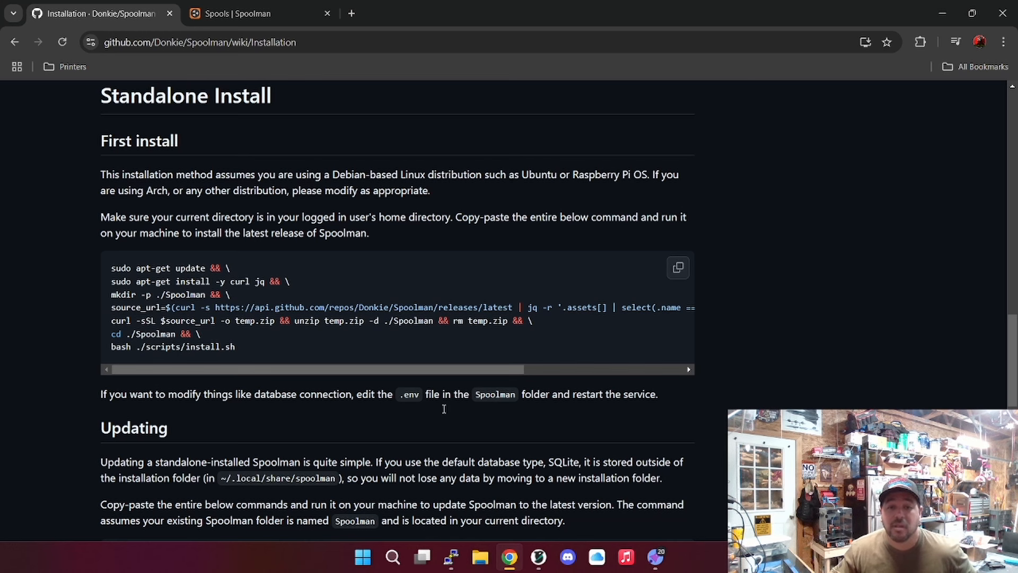
# - Check the Spoolman installation output in the PuTTY terminal, and return to Spoolman's home page in the browser
pyautogui.click(452, 561)
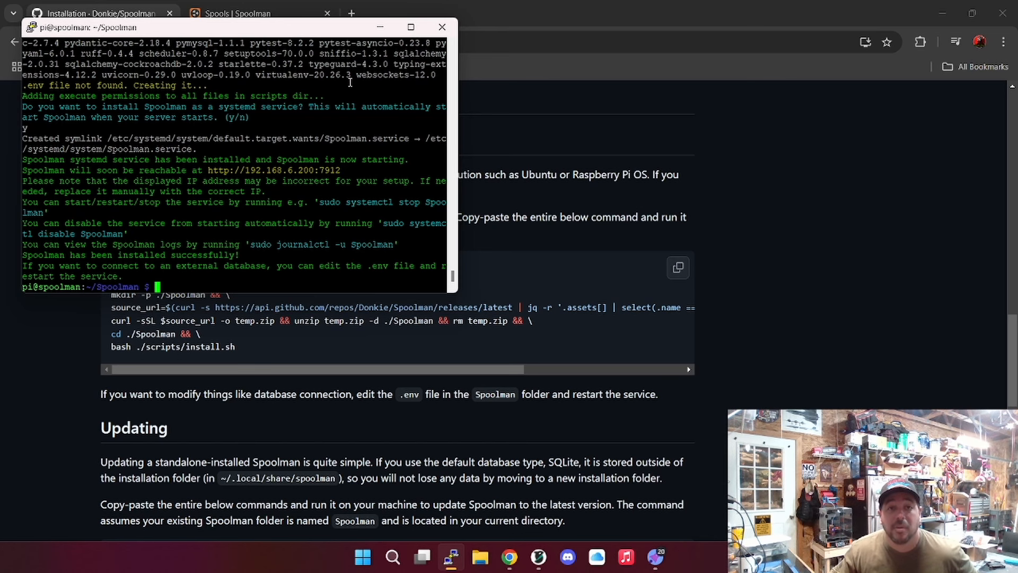
pyautogui.click(380, 26)
pyautogui.click(238, 13)
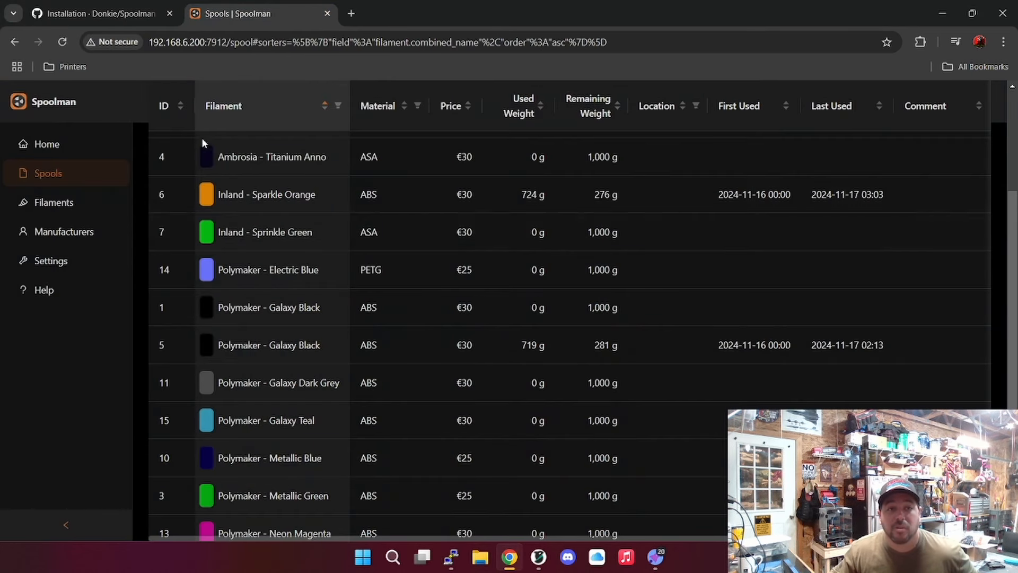
pyautogui.click(91, 147)
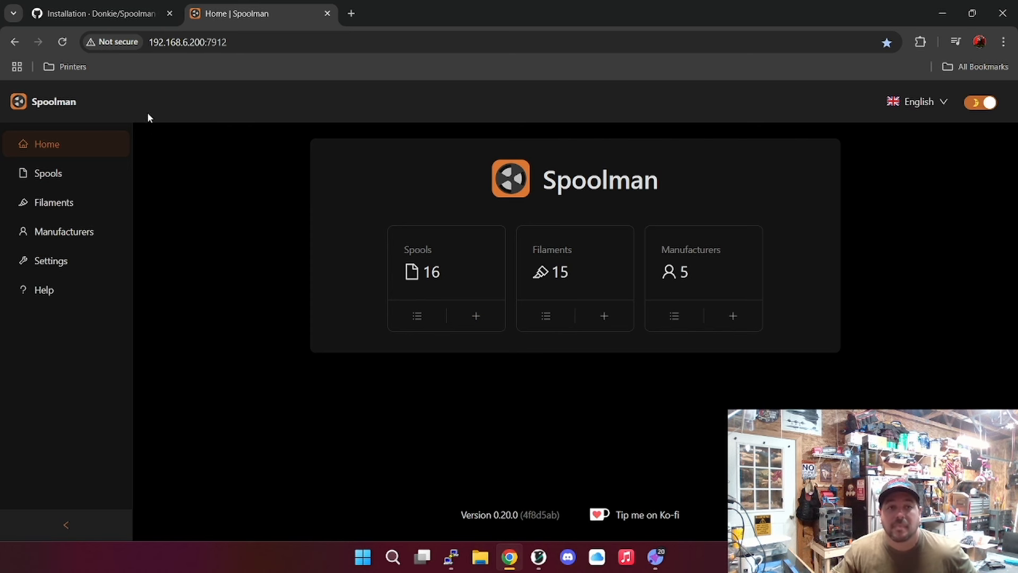
# - Go back to the Spoolman README on GitHub and open the Moonraker documentation for the [spoolman] configuration section
pyautogui.click(98, 11)
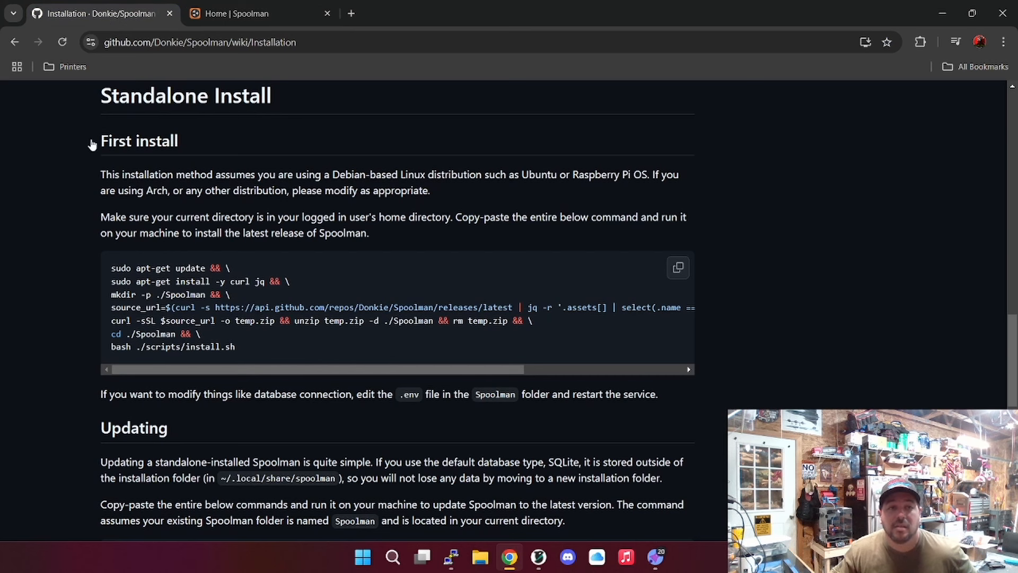
pyautogui.click(15, 42)
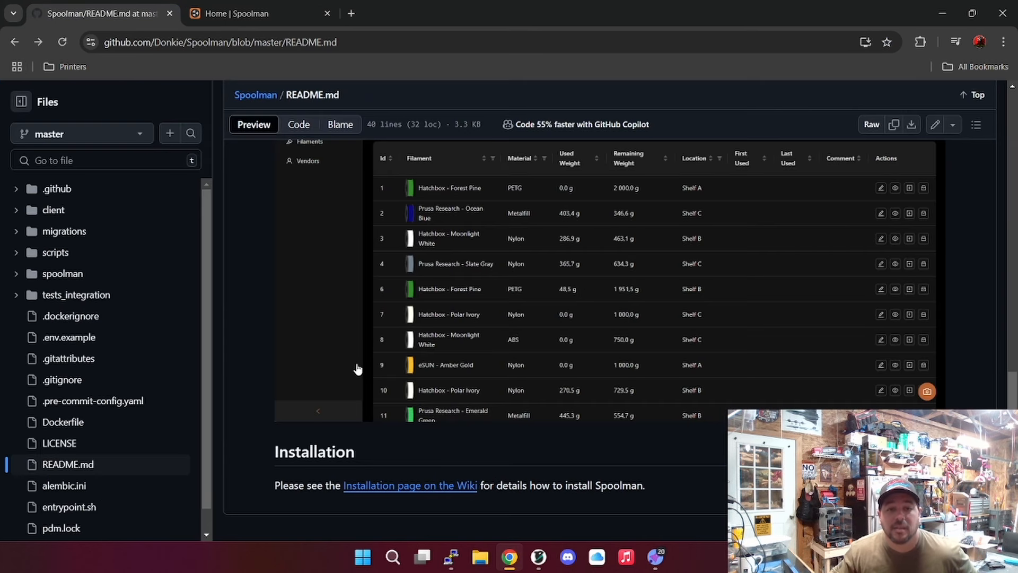
pyautogui.scroll(5, 357, 369)
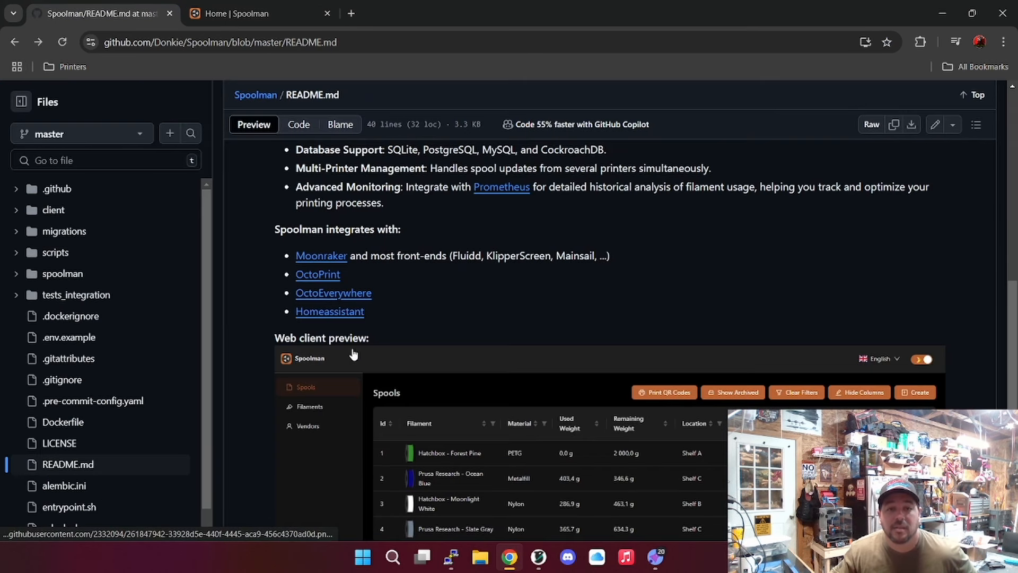
pyautogui.click(313, 259)
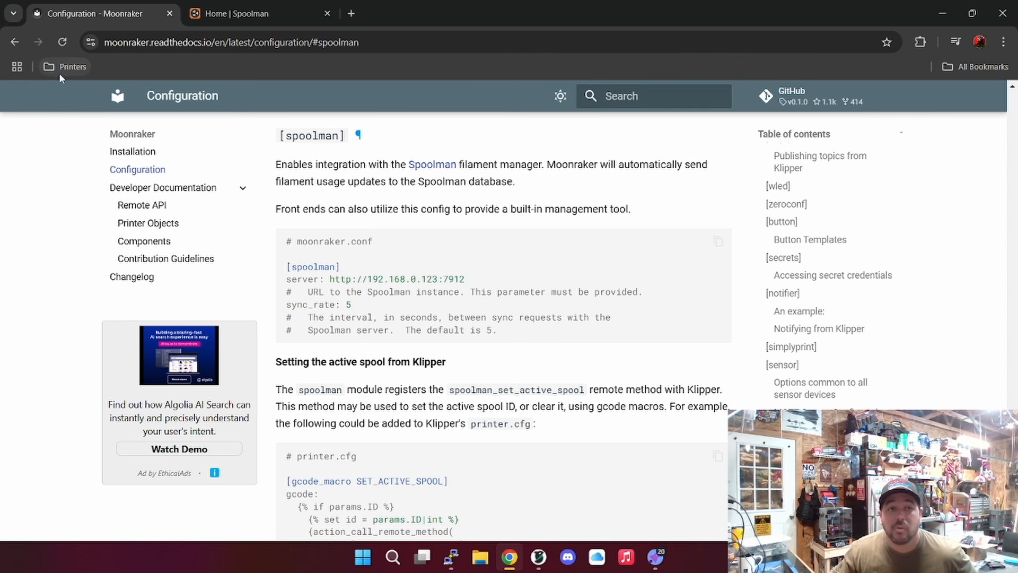
# - Open the v0 printer's moonraker.conf from its machine configuration files and look through its sections, closing it without changes
pyautogui.click(64, 68)
pyautogui.click(108, 119)
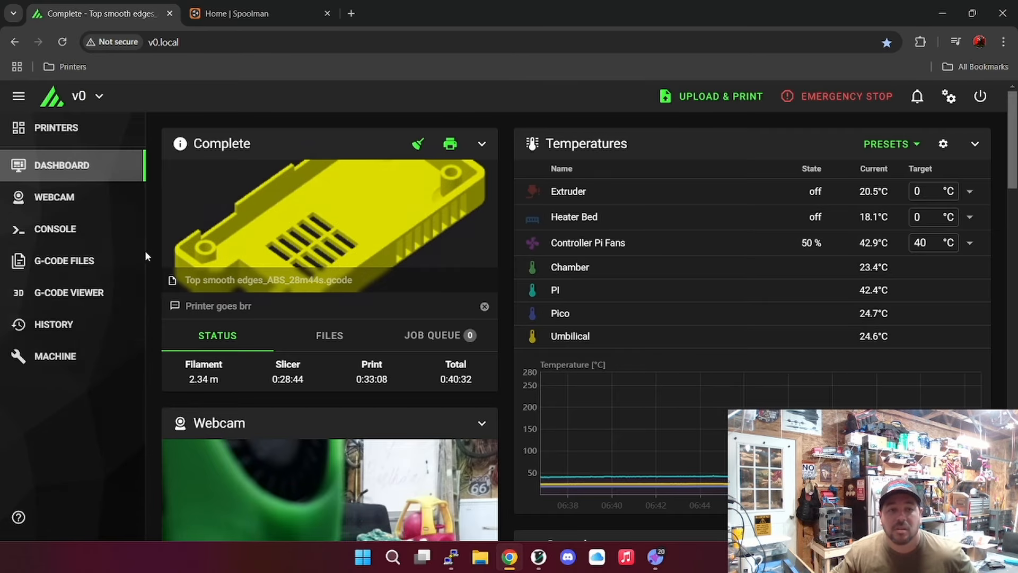
pyautogui.click(68, 356)
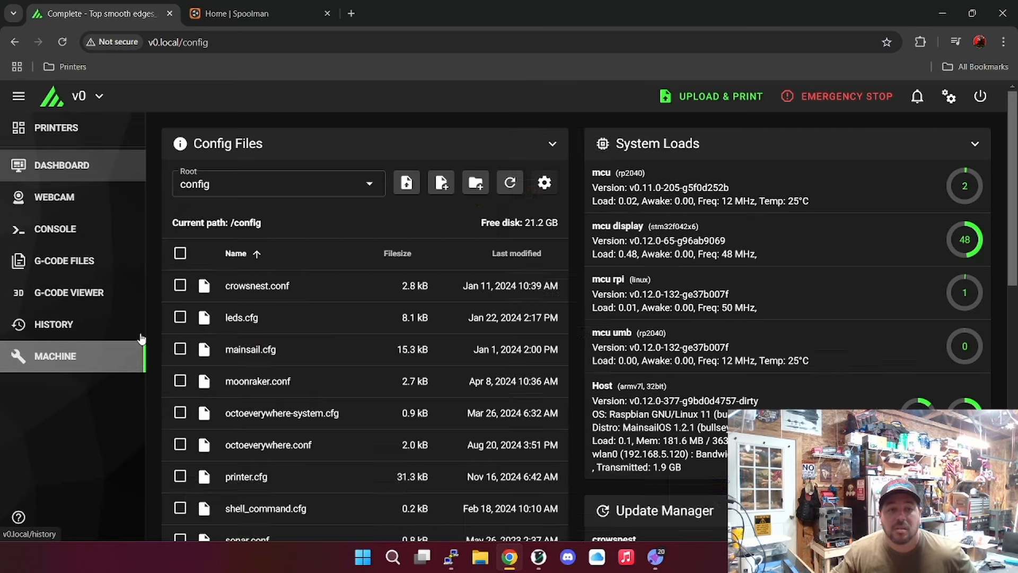
pyautogui.click(303, 381)
pyautogui.scroll(-10, 331, 249)
pyautogui.scroll(-7, 331, 244)
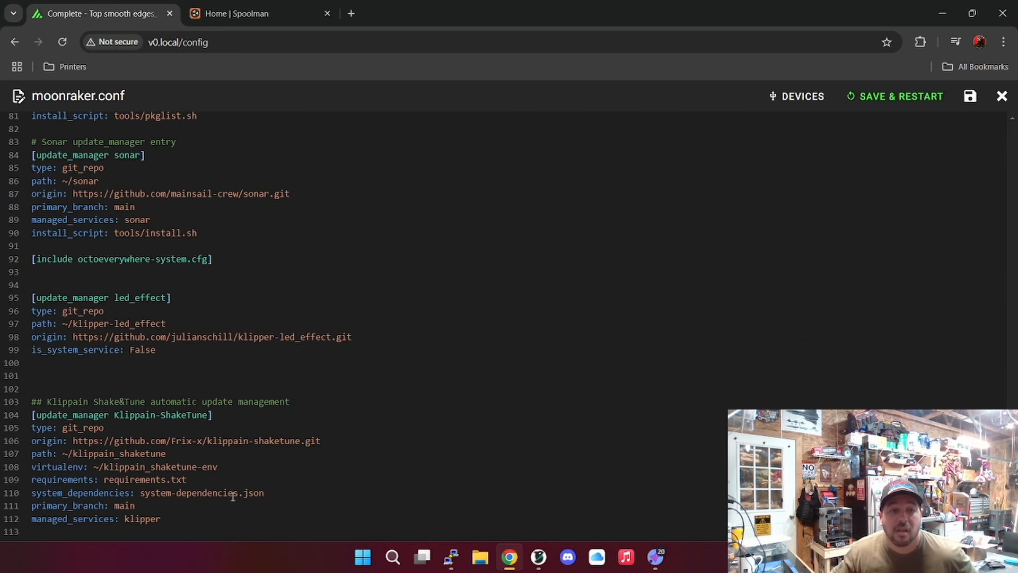
pyautogui.scroll(1, 233, 496)
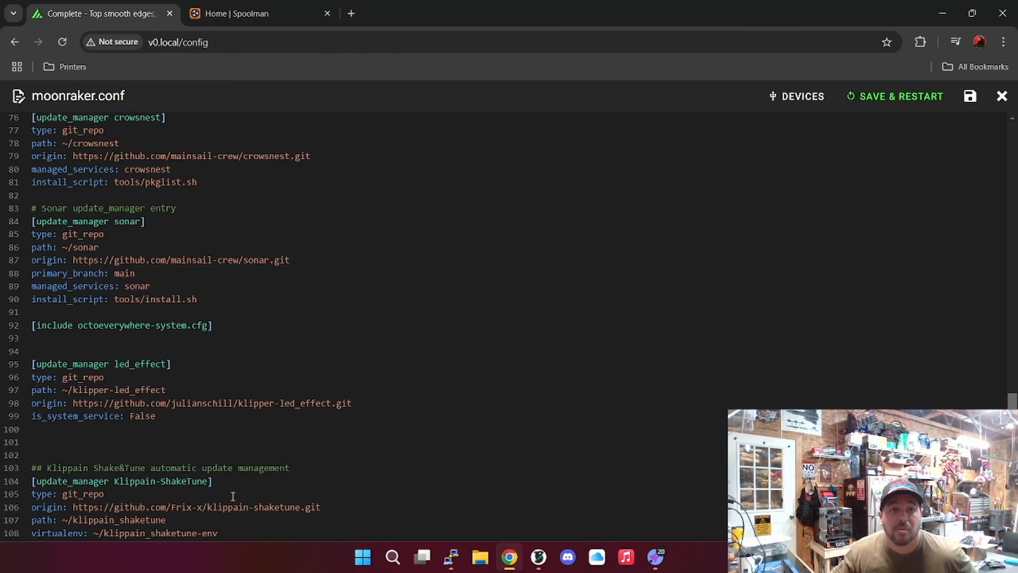
pyautogui.scroll(7, 233, 496)
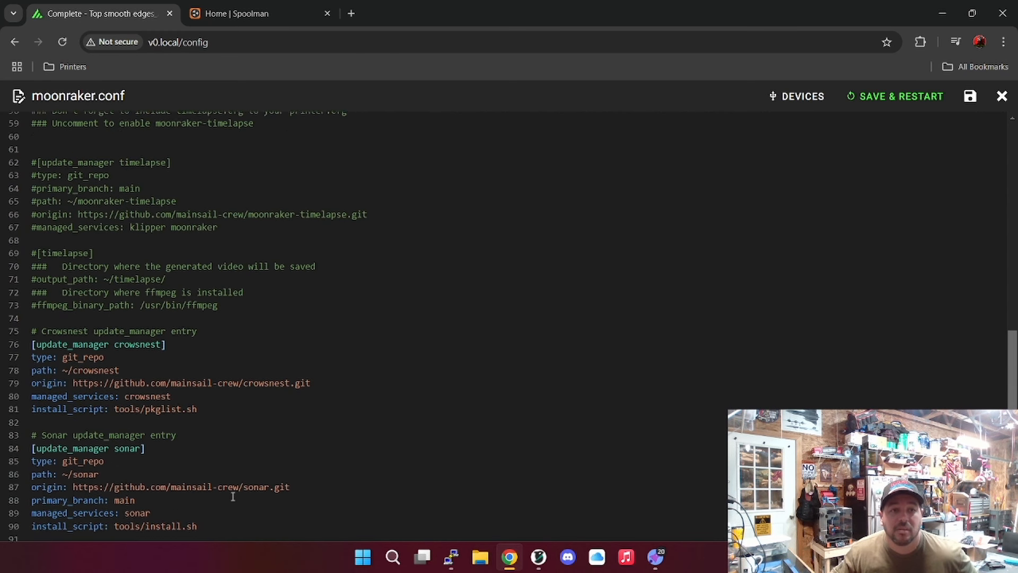
pyautogui.scroll(1, 233, 496)
pyautogui.scroll(2, 233, 496)
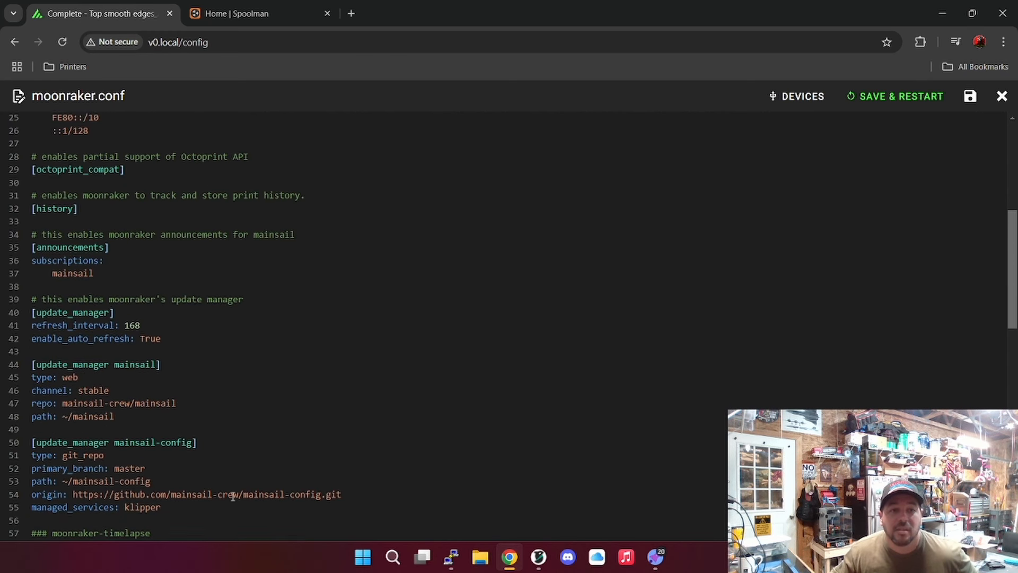
pyautogui.scroll(5, 232, 496)
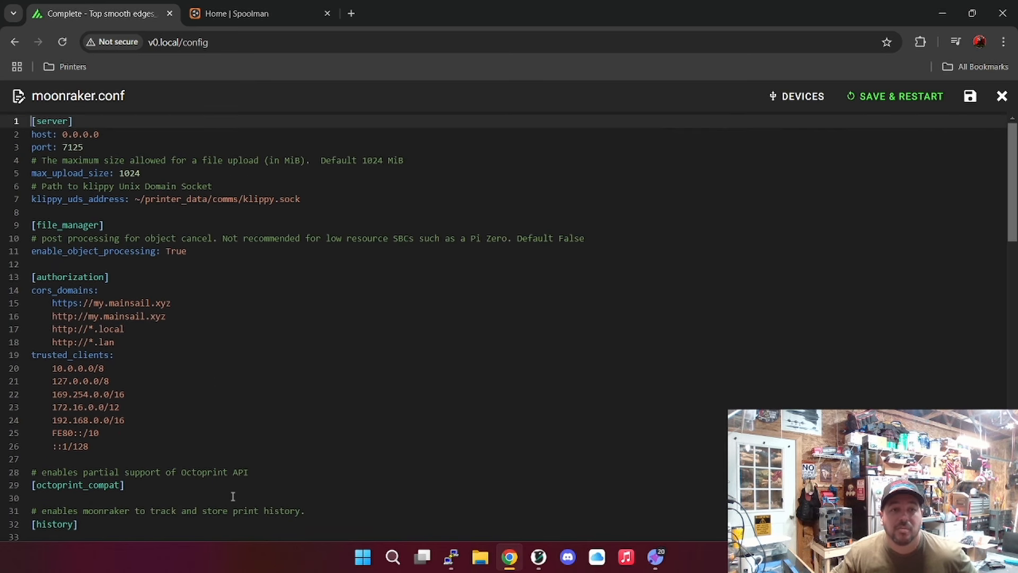
pyautogui.click(1002, 96)
# - Check the v0 printer's dashboard down to its Miscellaneous section for a Spoolman panel
pyautogui.click(98, 159)
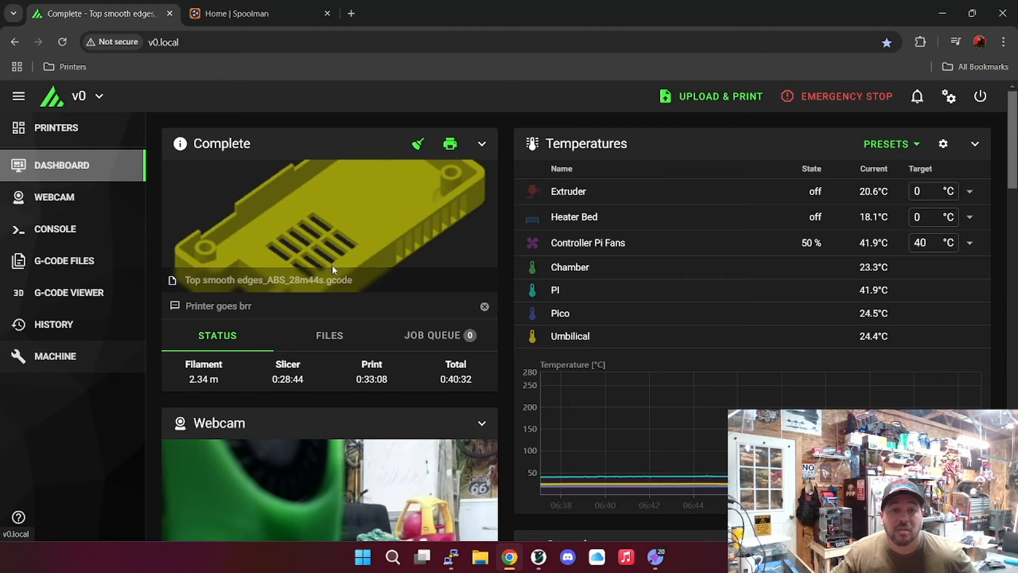
pyautogui.scroll(-15, 334, 276)
pyautogui.scroll(-5, 340, 283)
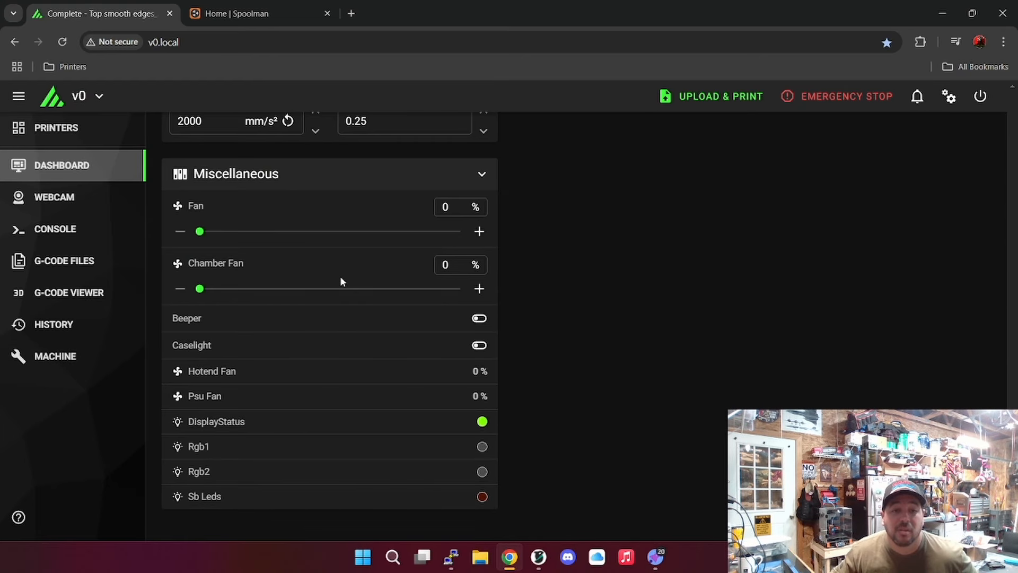
# - Return to Moonraker's configuration documentation and copy the [spoolman] example block for moonraker.conf
pyautogui.click(14, 42)
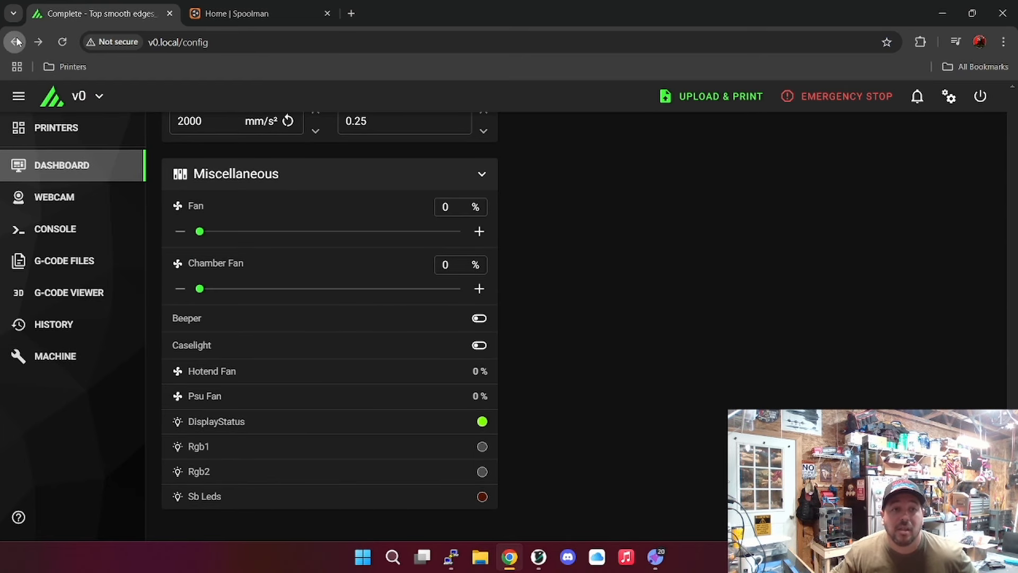
pyautogui.click(22, 45)
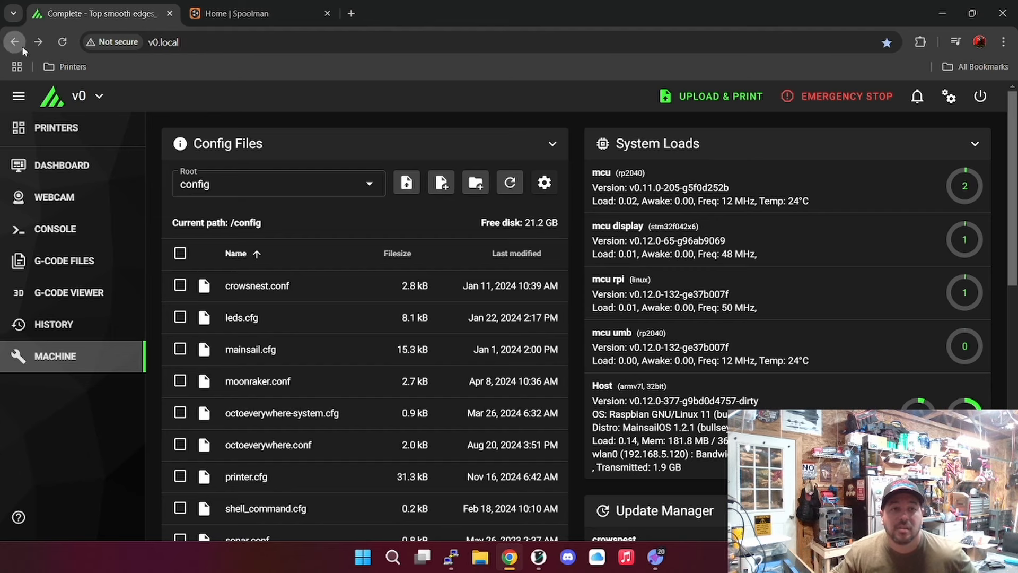
pyautogui.click(21, 46)
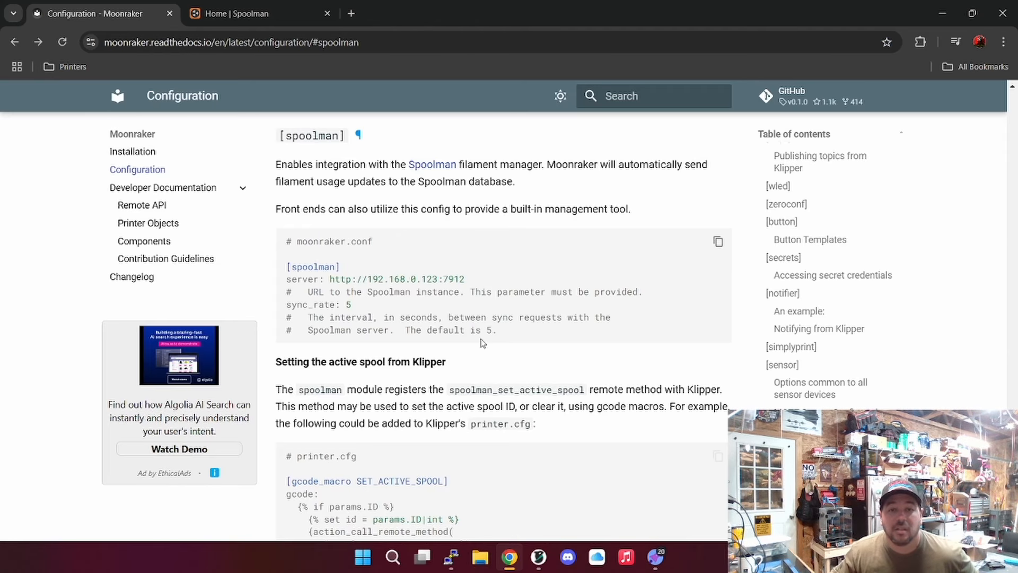
pyautogui.moveTo(502, 334); pyautogui.dragTo(284, 267)
pyautogui.rightClick(302, 267)
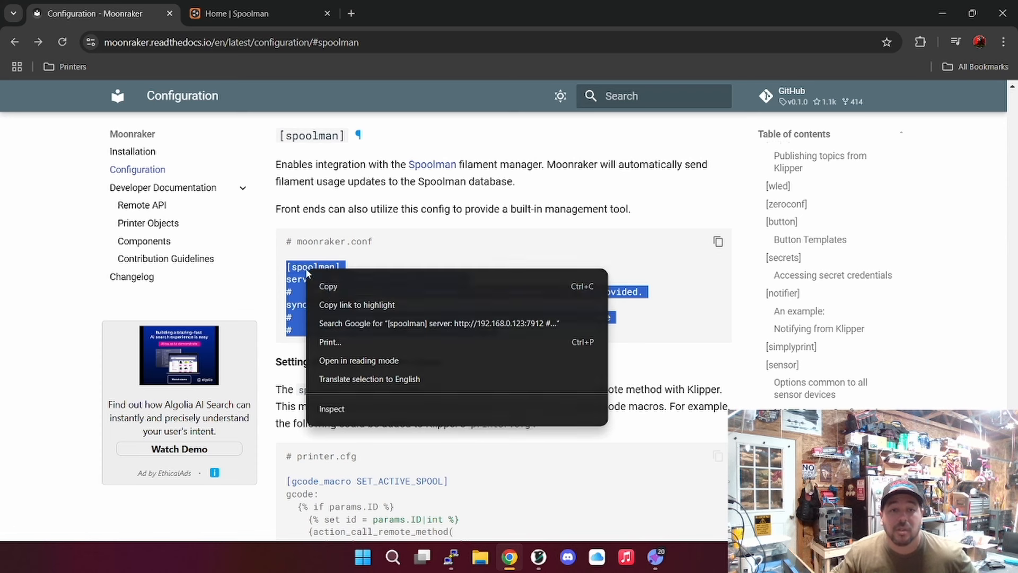
pyautogui.click(332, 289)
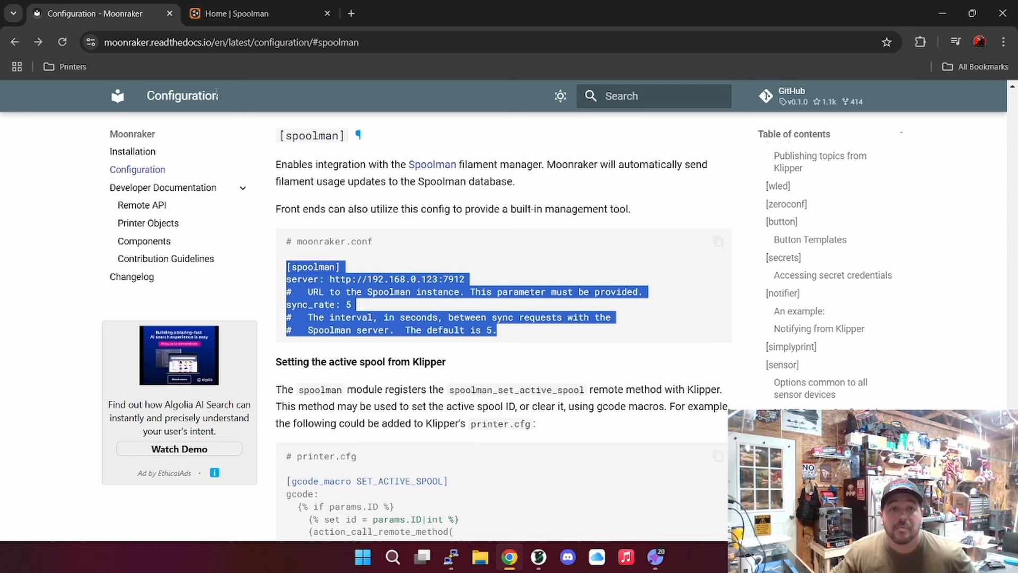
# - Load the v0 printer's interface in a new browser tab and open moonraker.conf for editing
pyautogui.click(350, 14)
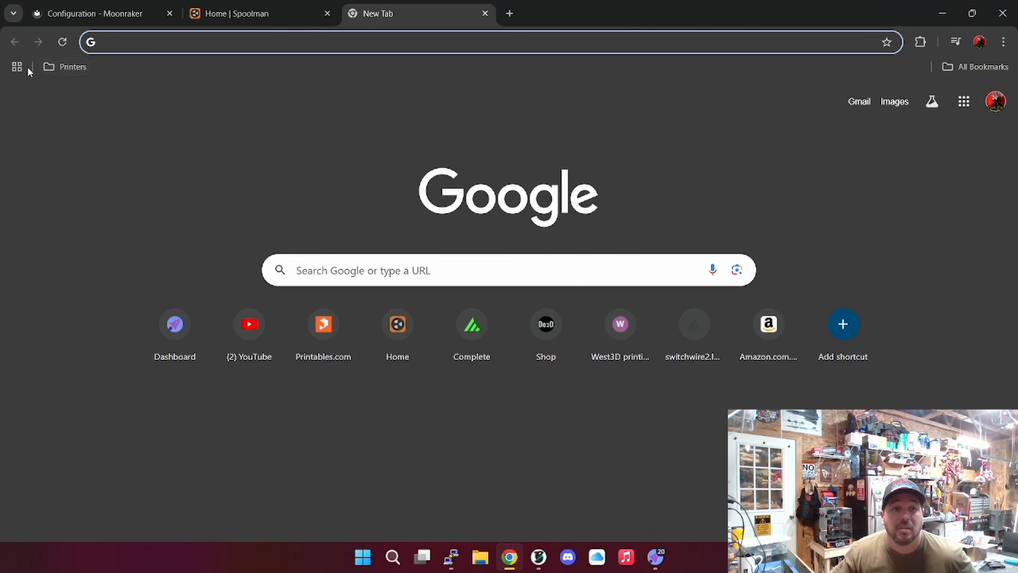
pyautogui.click(57, 67)
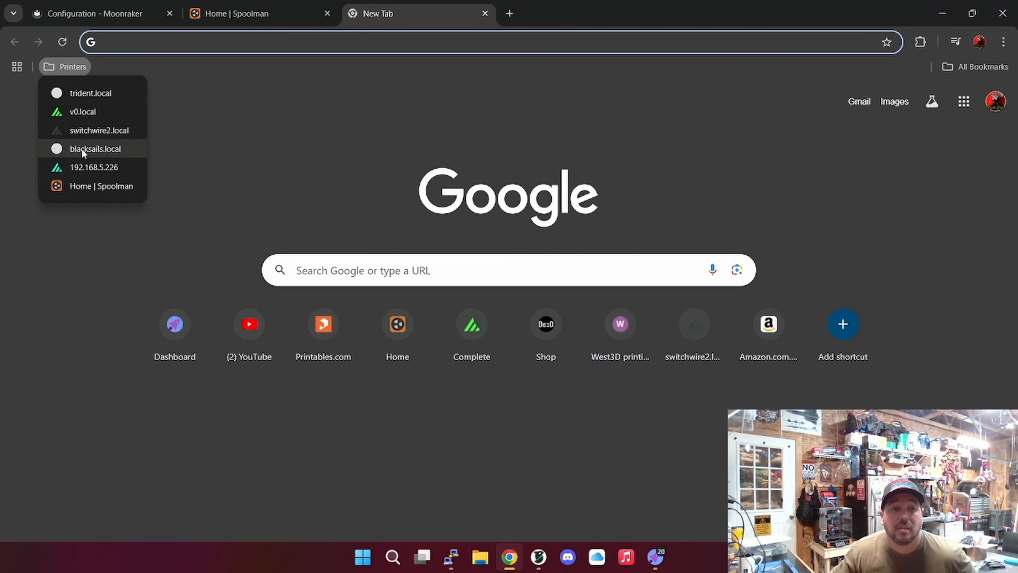
pyautogui.click(92, 112)
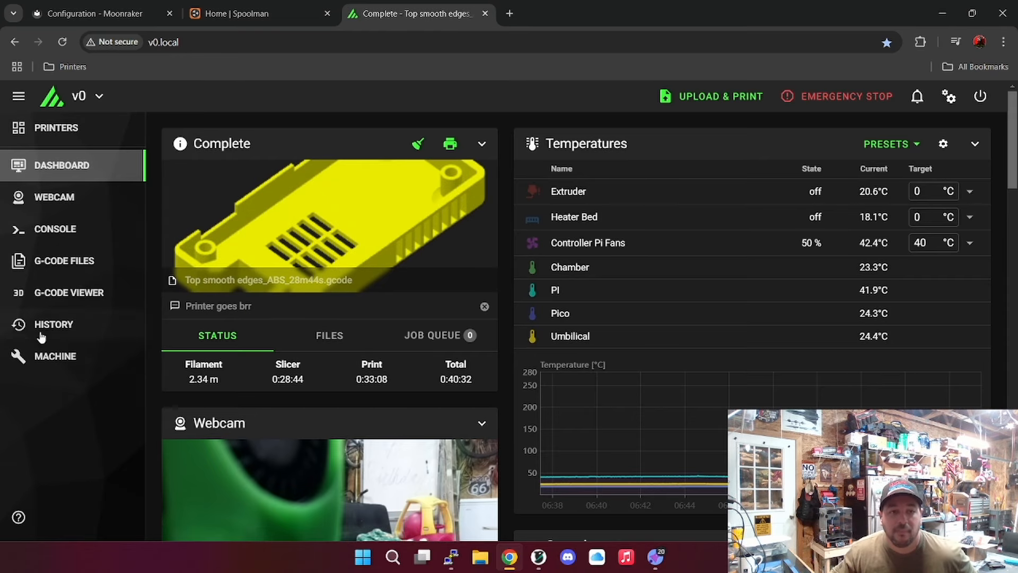
pyautogui.click(47, 356)
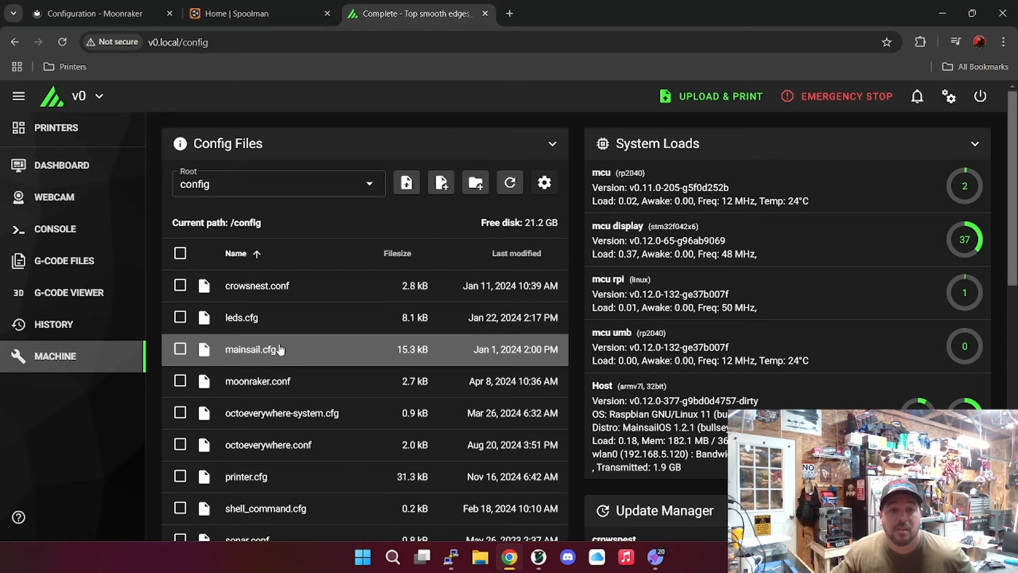
pyautogui.click(276, 382)
# - Paste the copied [spoolman] block as plain text at the end of moonraker.conf, below the Klippain Shake&Tune section
pyautogui.scroll(-10, 329, 296)
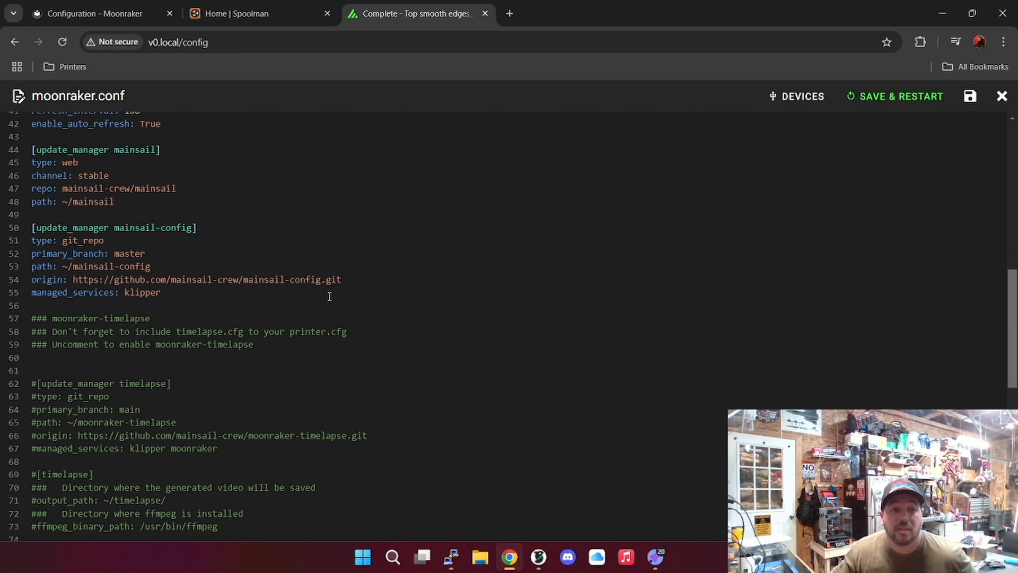
pyautogui.scroll(11, 329, 296)
pyautogui.scroll(-15, 329, 297)
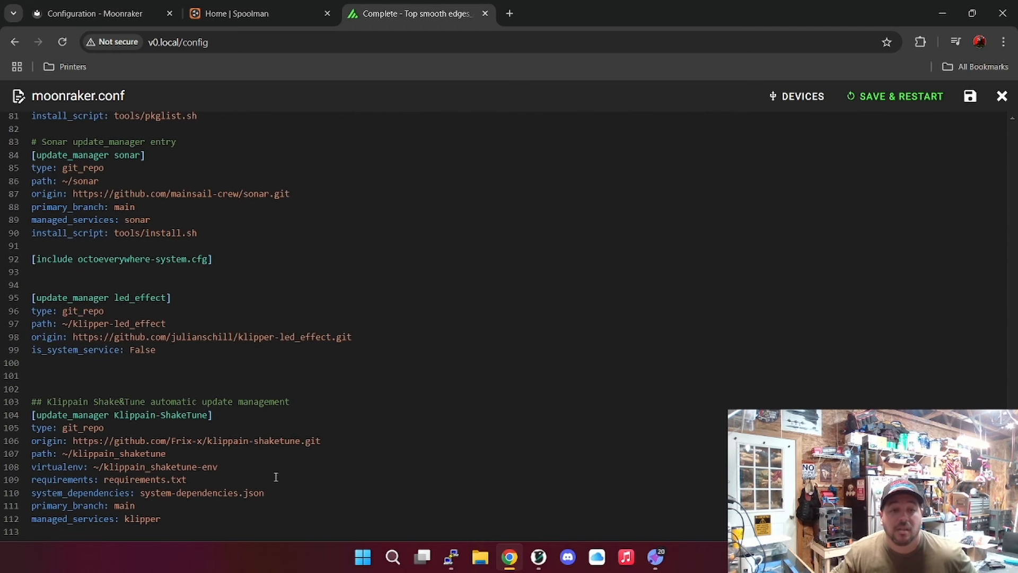
pyautogui.click(242, 519)
pyautogui.press('Return')
pyautogui.press('Return')
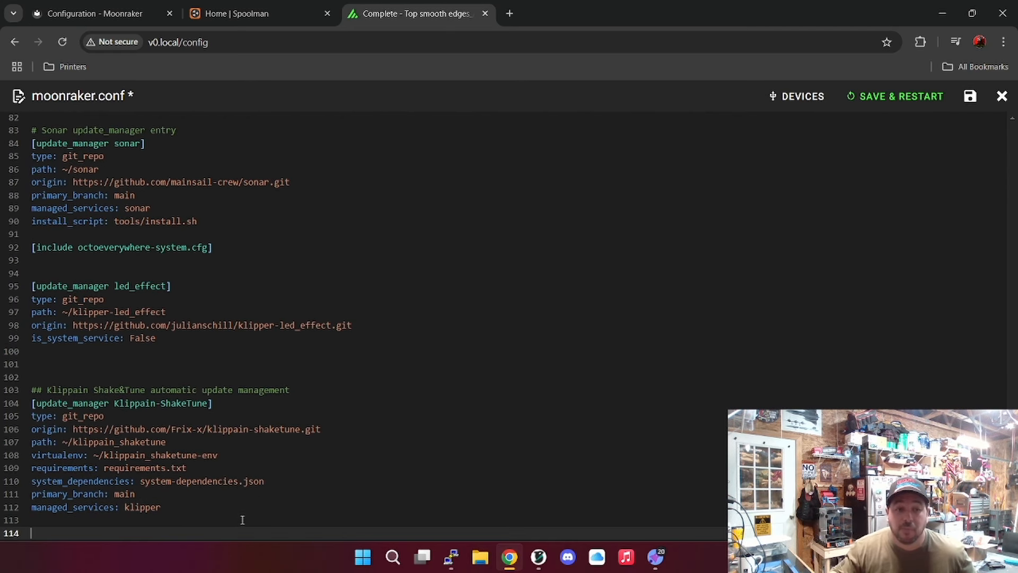
pyautogui.rightClick(226, 531)
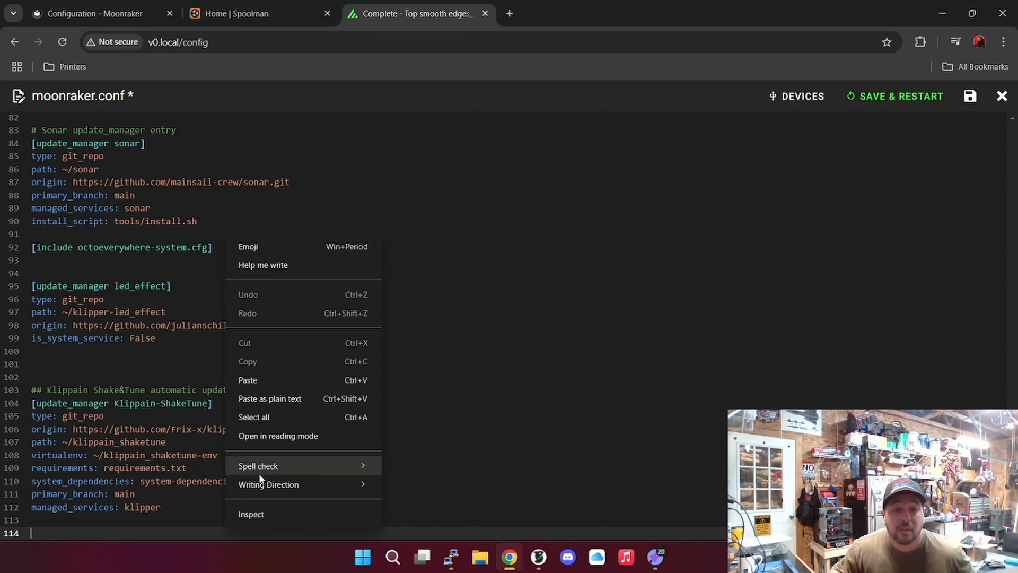
pyautogui.click(277, 397)
pyautogui.scroll(-1, 264, 459)
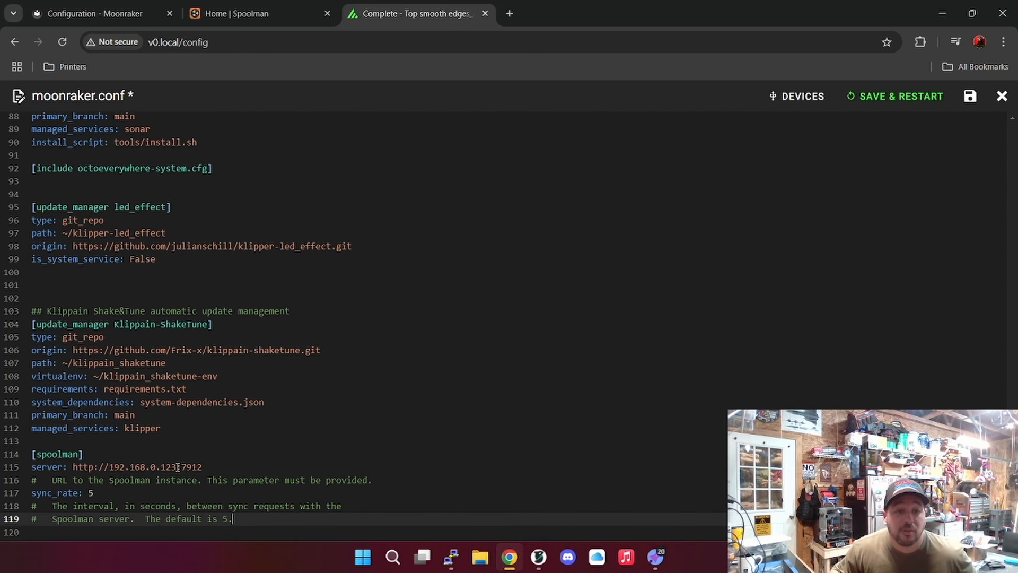
pyautogui.moveTo(178, 467); pyautogui.dragTo(160, 469)
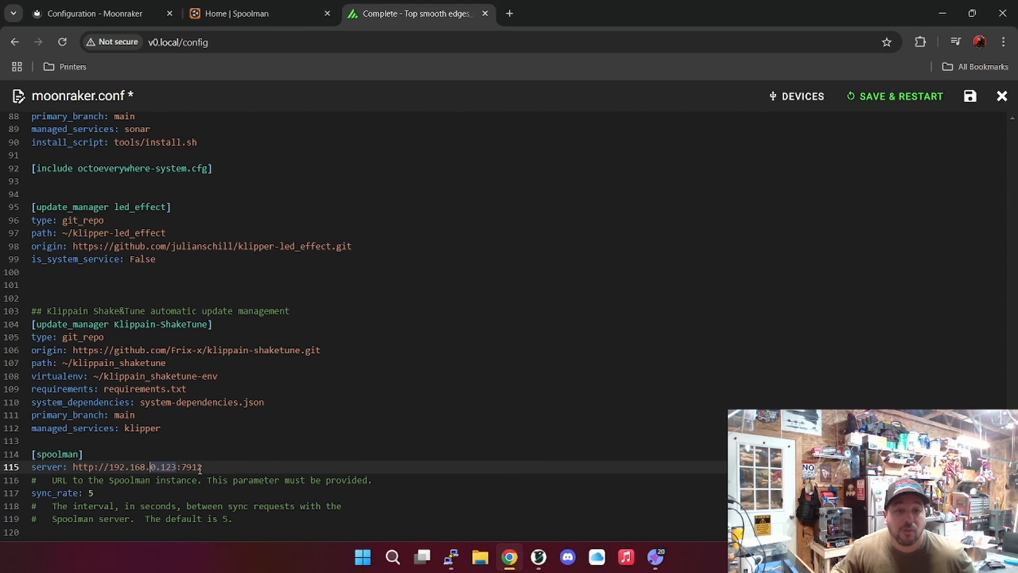
pyautogui.click(451, 557)
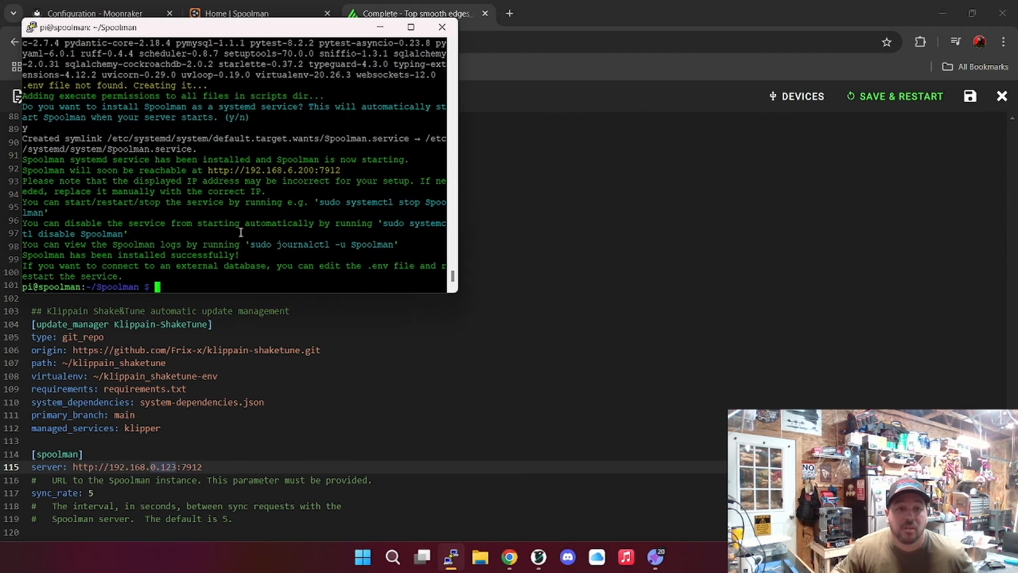
pyautogui.click(380, 27)
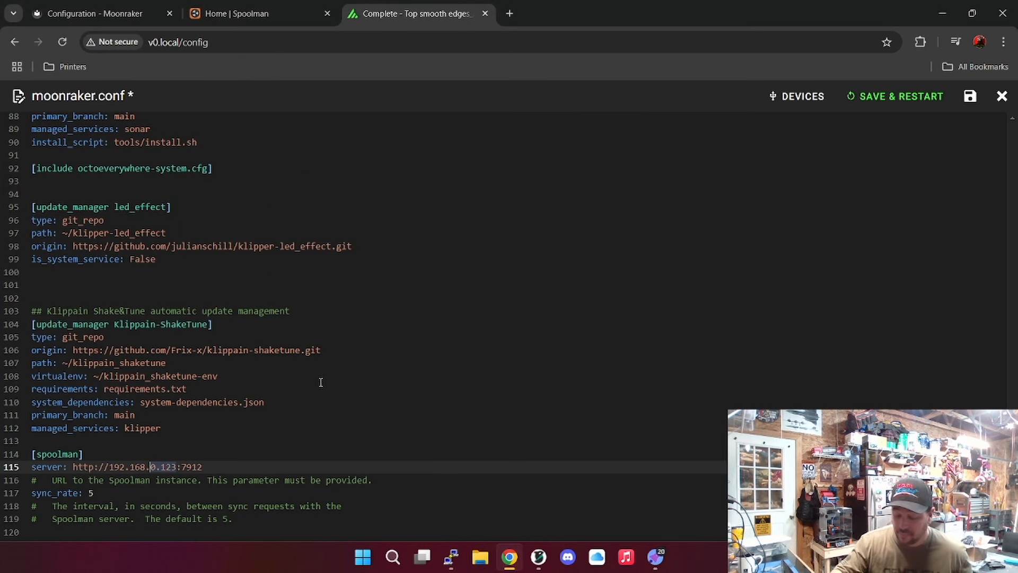
pyautogui.write('6.')
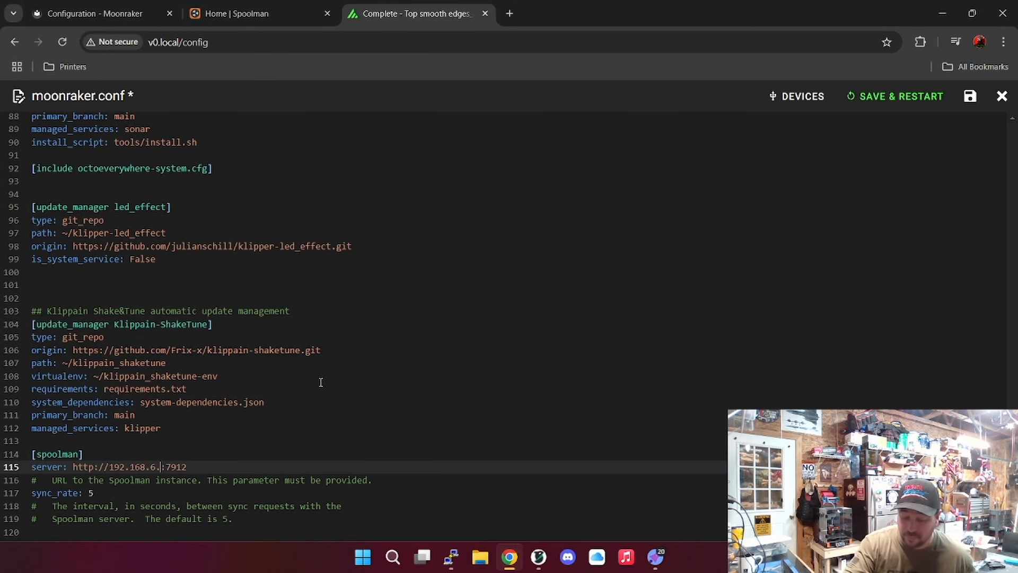
pyautogui.write('200')
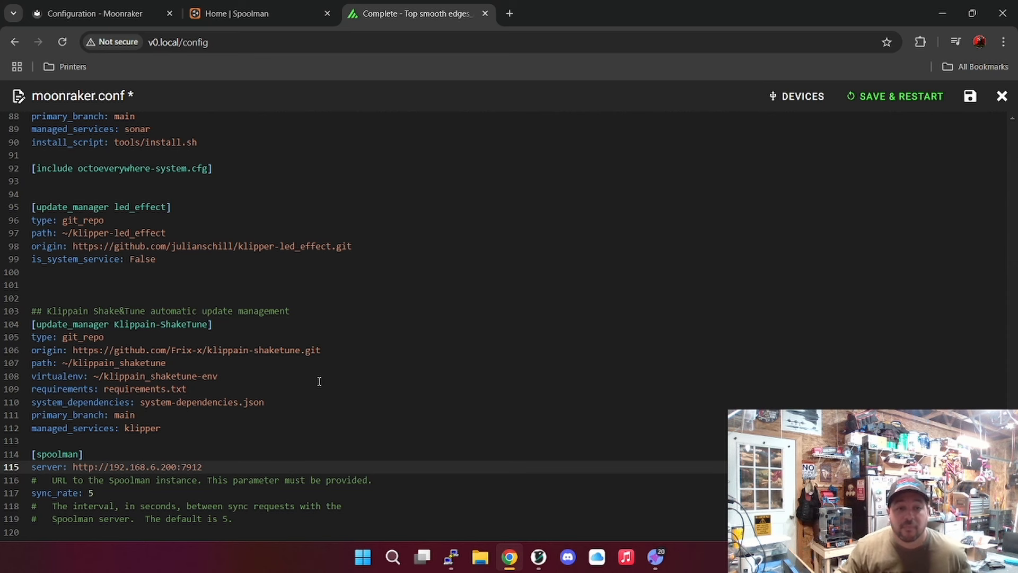
pyautogui.click(921, 97)
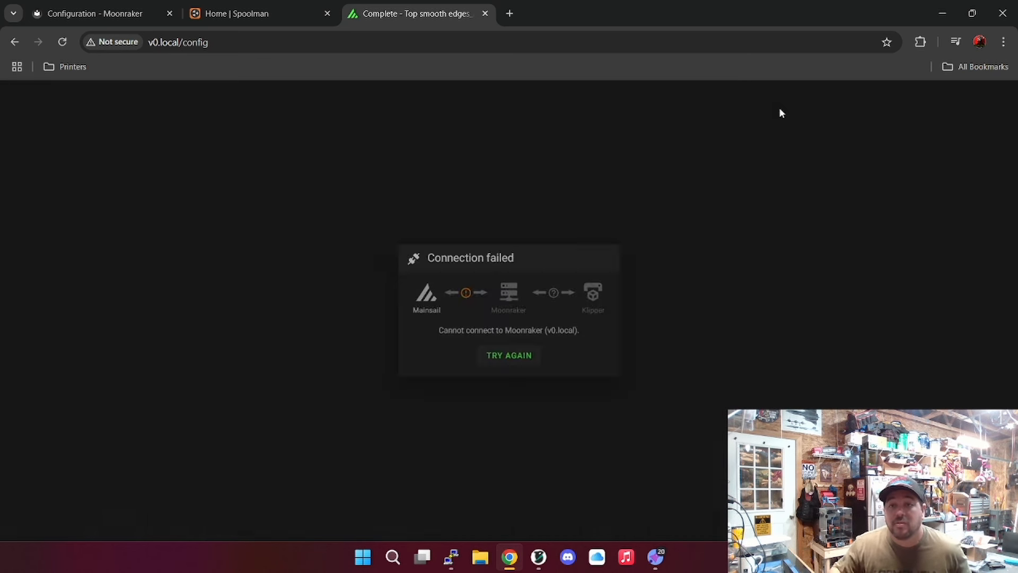
pyautogui.click(499, 365)
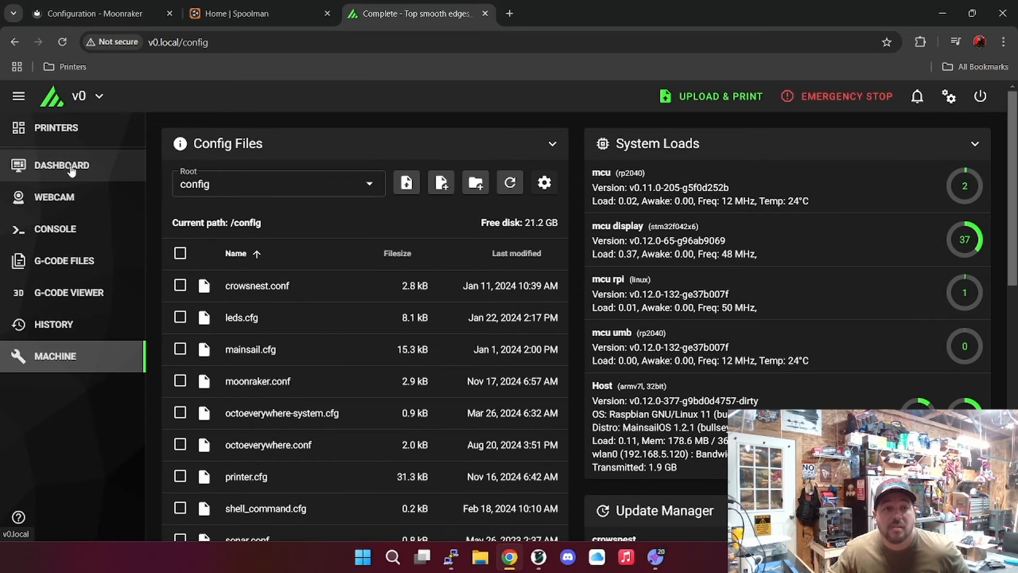
# - Select the Inland Sprinkle Green ASA spool (#07) as the active spool in the dashboard's Spoolman panel
pyautogui.click(71, 167)
pyautogui.scroll(-15, 292, 199)
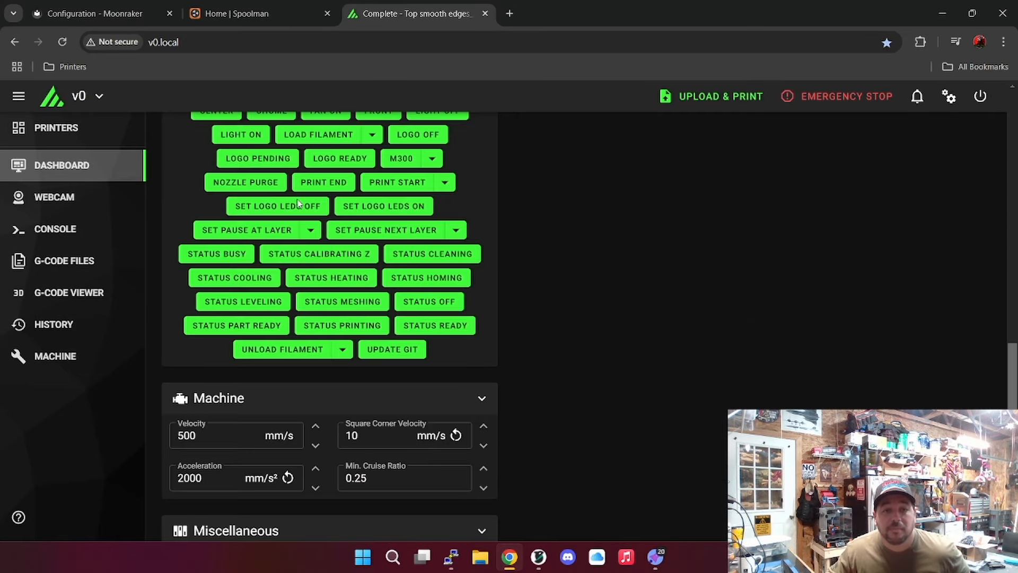
pyautogui.scroll(-8, 297, 204)
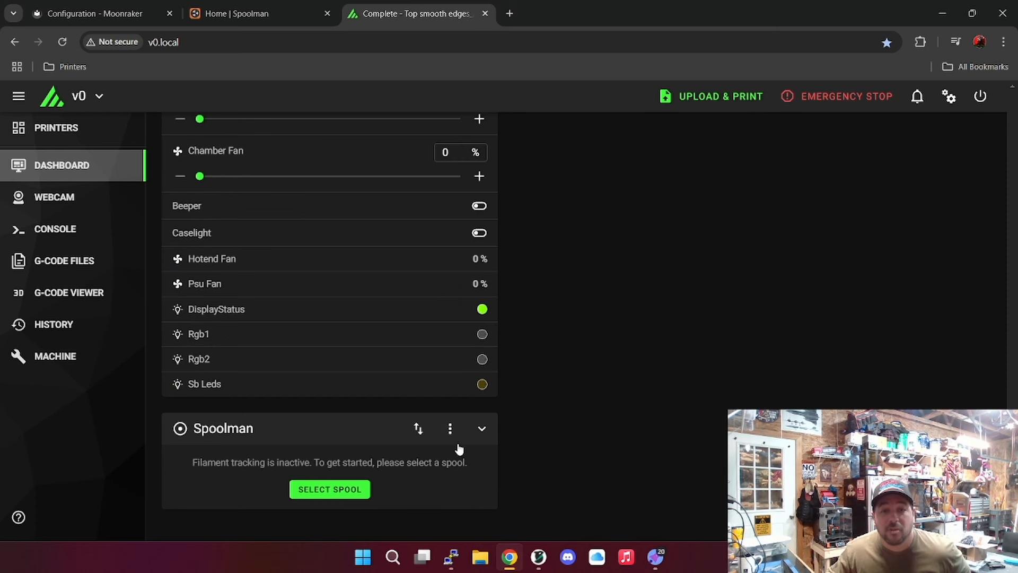
pyautogui.click(357, 494)
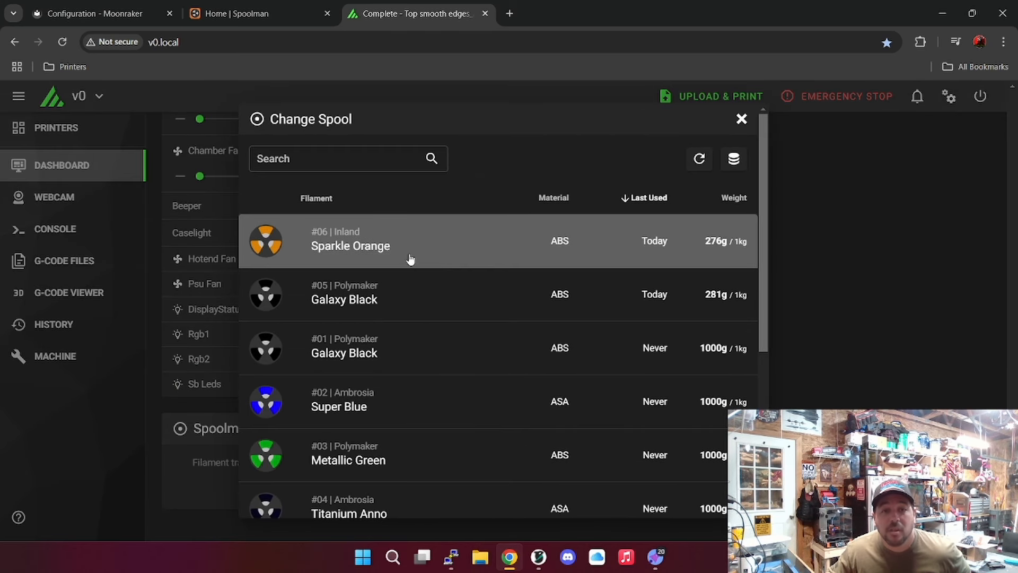
pyautogui.scroll(-1, 409, 260)
pyautogui.scroll(-4, 410, 264)
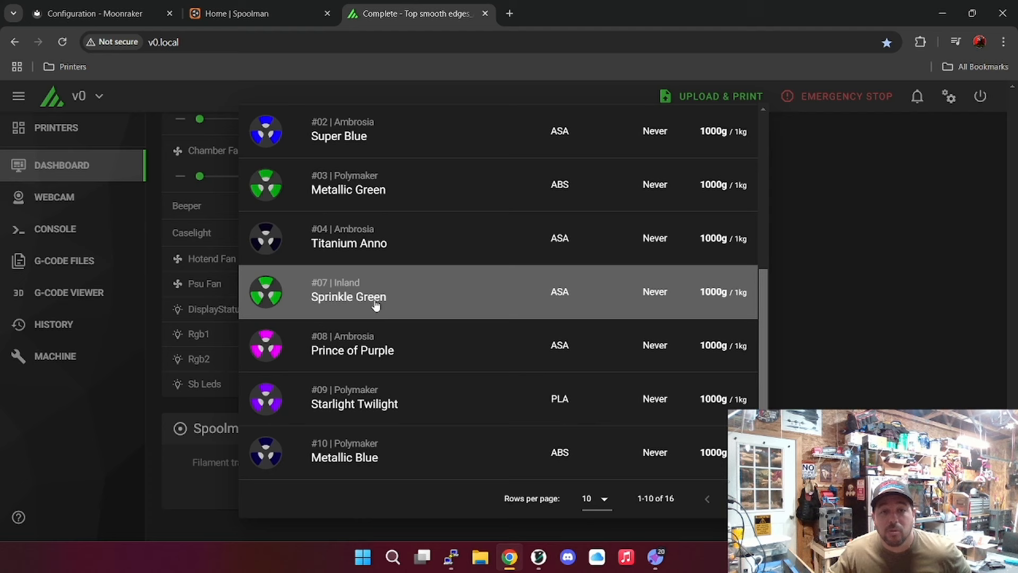
pyautogui.click(341, 295)
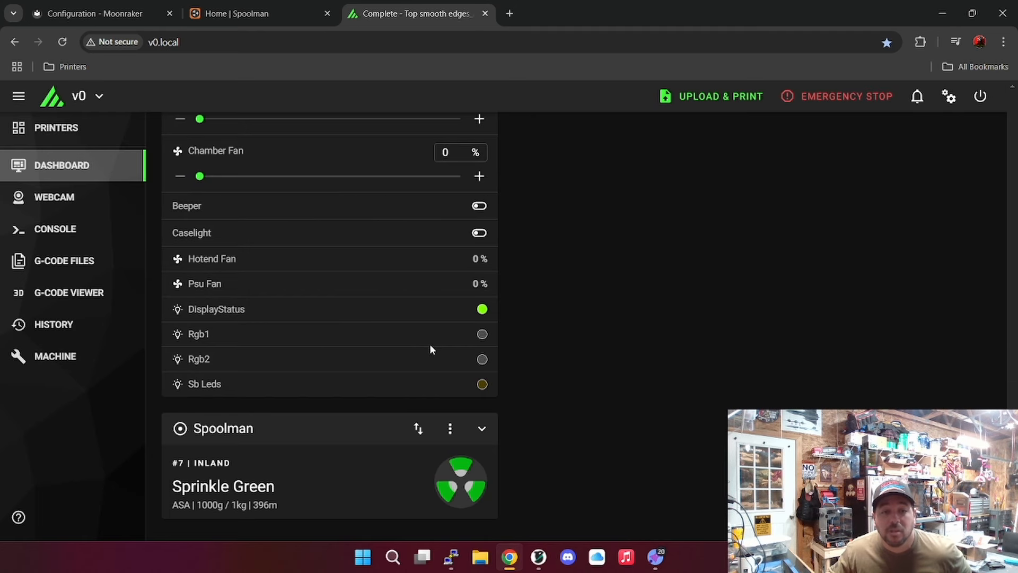
pyautogui.scroll(5, 430, 344)
pyautogui.scroll(-6, 431, 342)
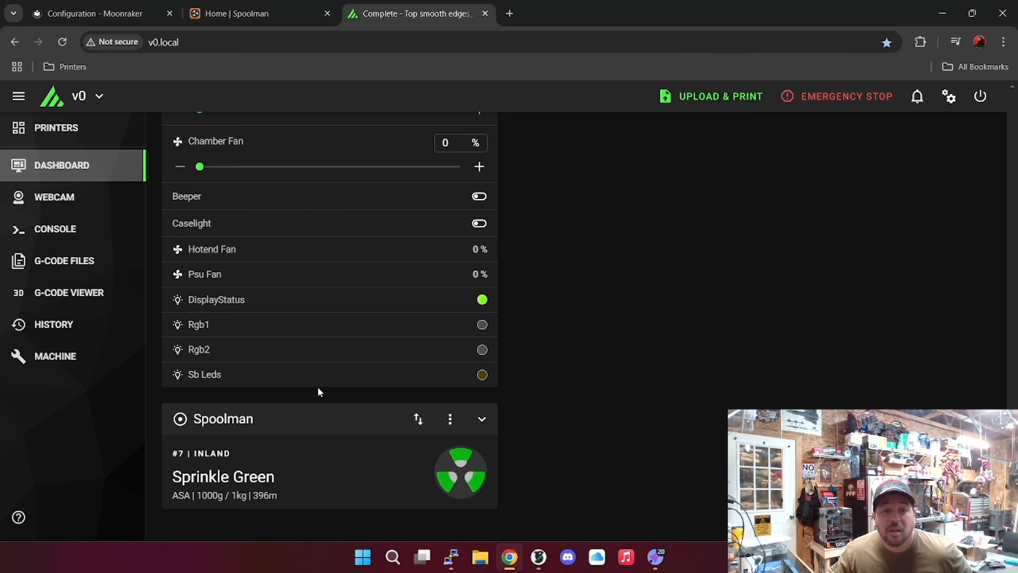
pyautogui.scroll(7, 316, 387)
pyautogui.scroll(15, 314, 379)
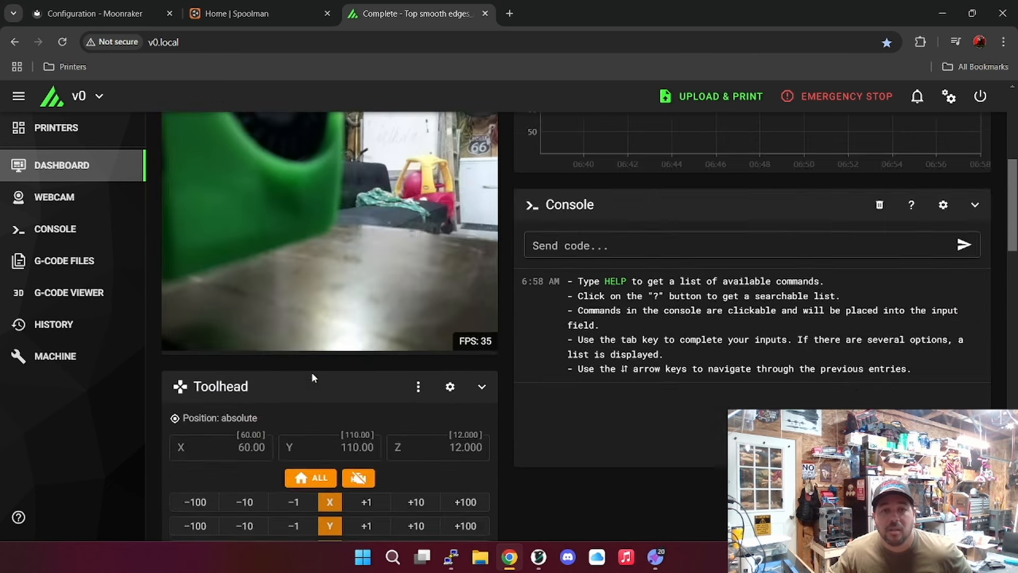
pyautogui.scroll(4, 313, 370)
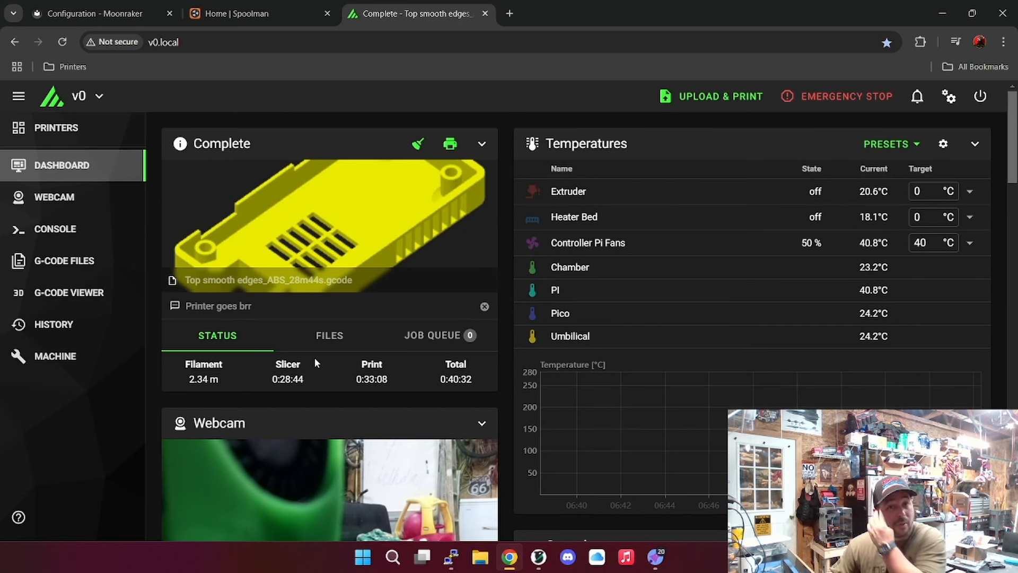
# - Copy the SET_ACTIVE_SPOOL and CLEAR_ACTIVE_SPOOL macro code from the printer.cfg example in Moonraker's [spoolman] documentation
pyautogui.click(101, 13)
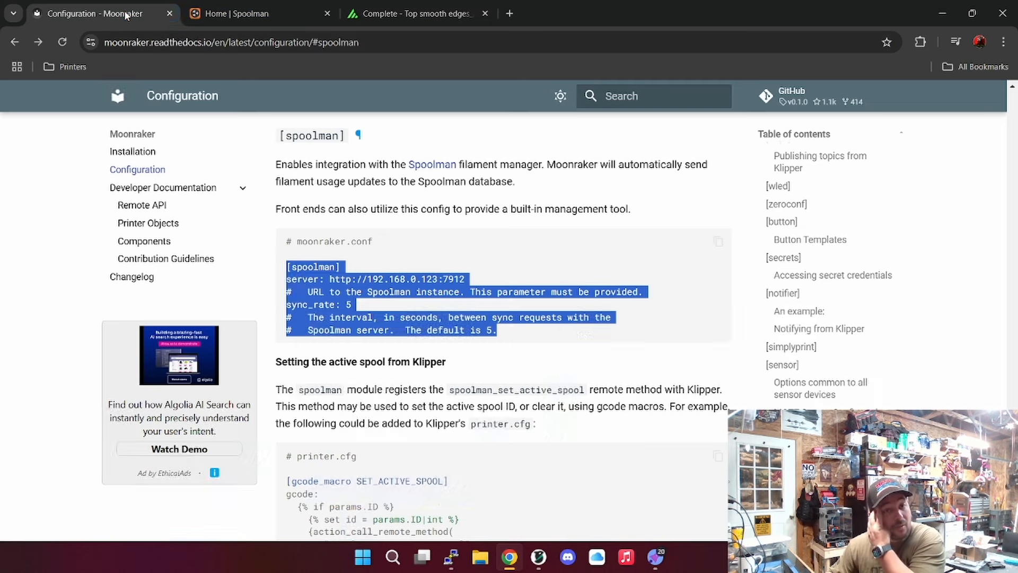
pyautogui.scroll(-5, 467, 329)
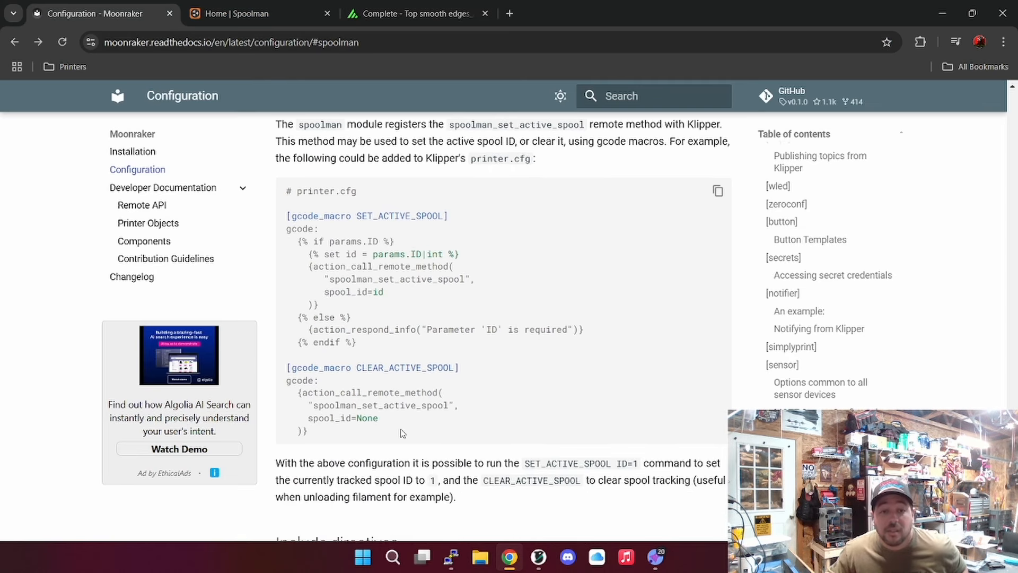
pyautogui.moveTo(305, 431); pyautogui.dragTo(284, 224)
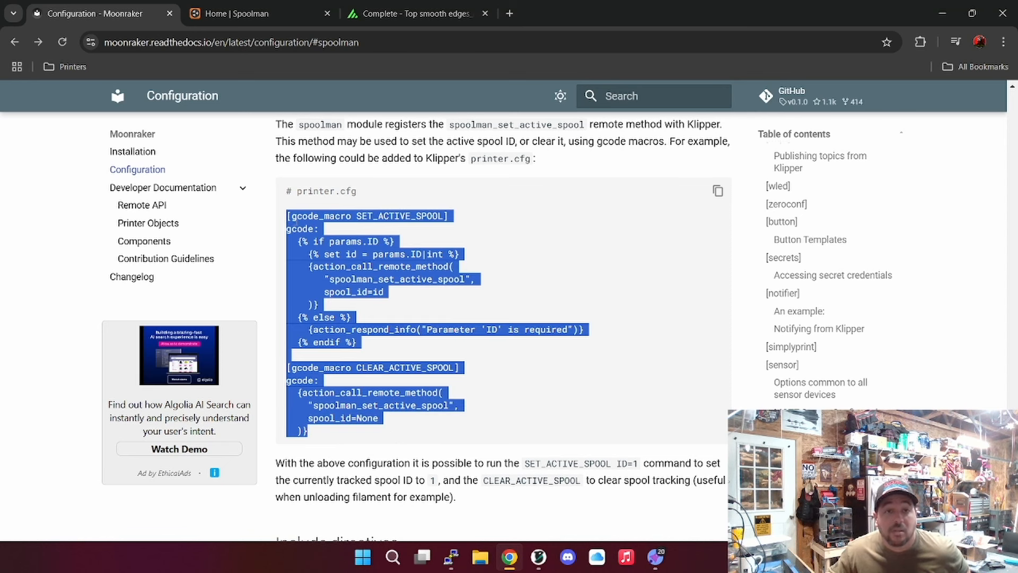
pyautogui.rightClick(303, 221)
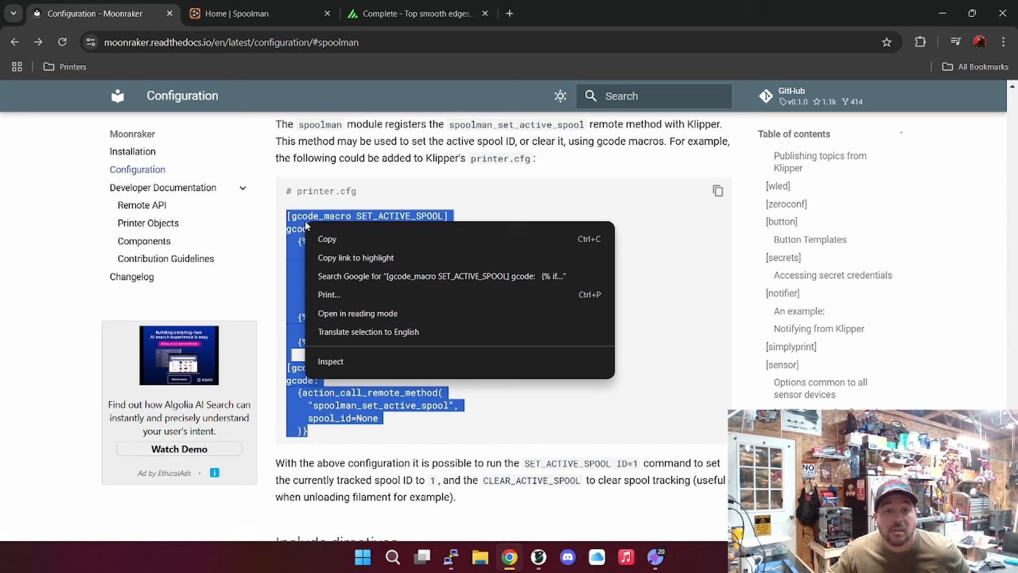
pyautogui.click(338, 238)
# - Return to the v0 printer's interface and open printer.cfg from its machine config files for editing
pyautogui.click(409, 14)
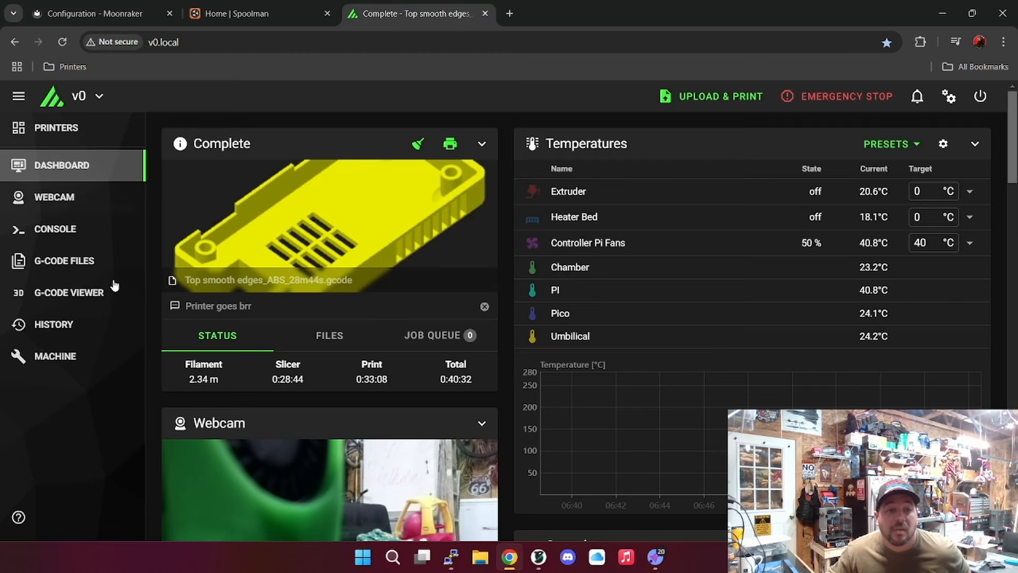
pyautogui.click(72, 357)
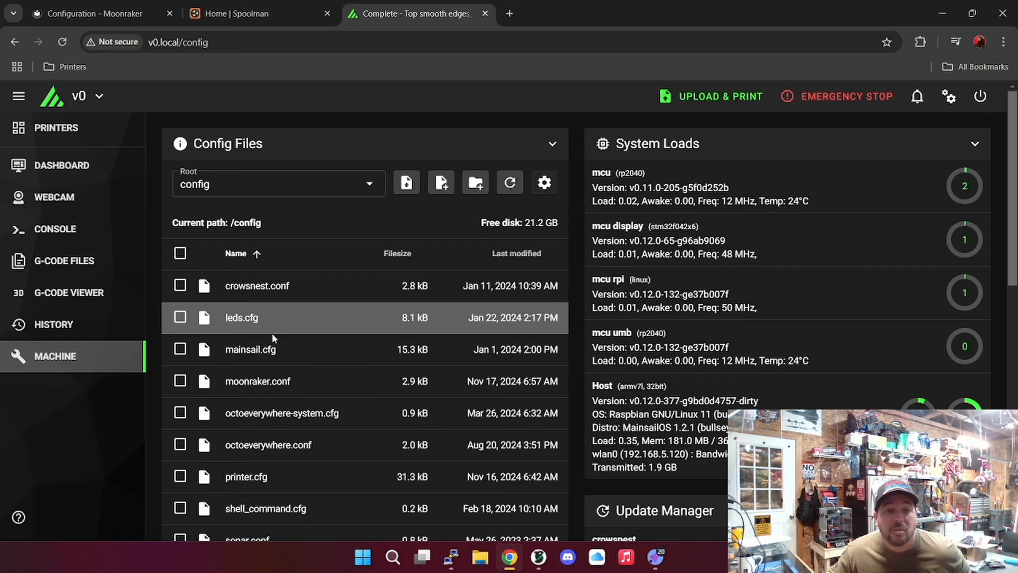
pyautogui.click(260, 478)
# - Paste the copied spool macros into printer.cfg just above the SAVE_CONFIG block, and save the file with a restart
pyautogui.scroll(-15, 360, 284)
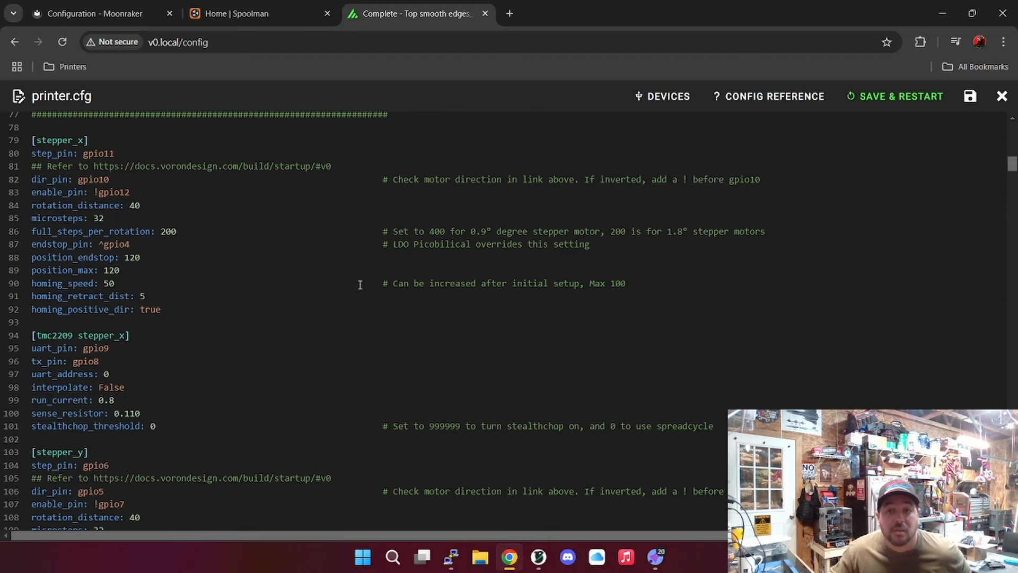
pyautogui.scroll(-20, 360, 284)
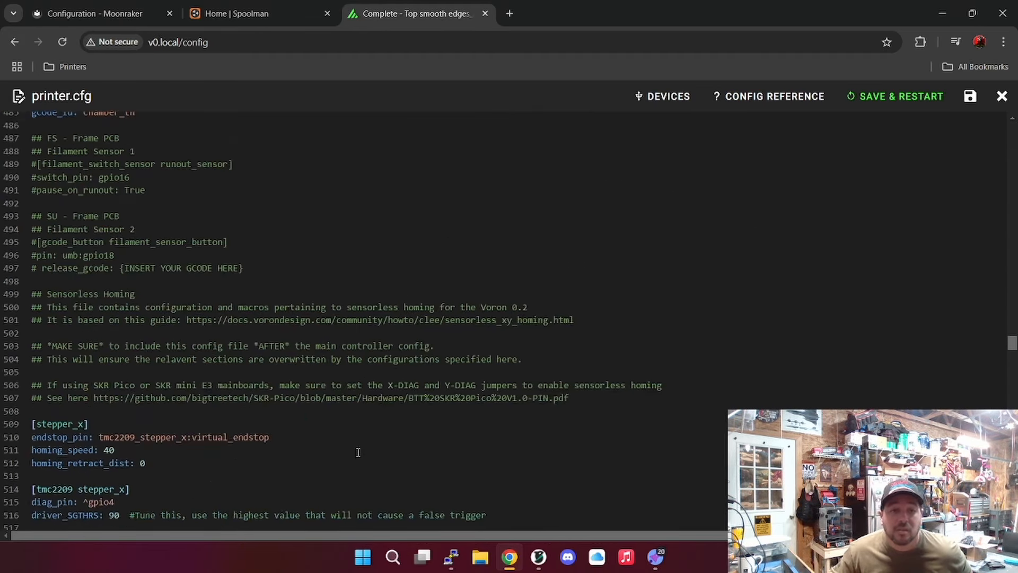
pyautogui.scroll(-20, 358, 452)
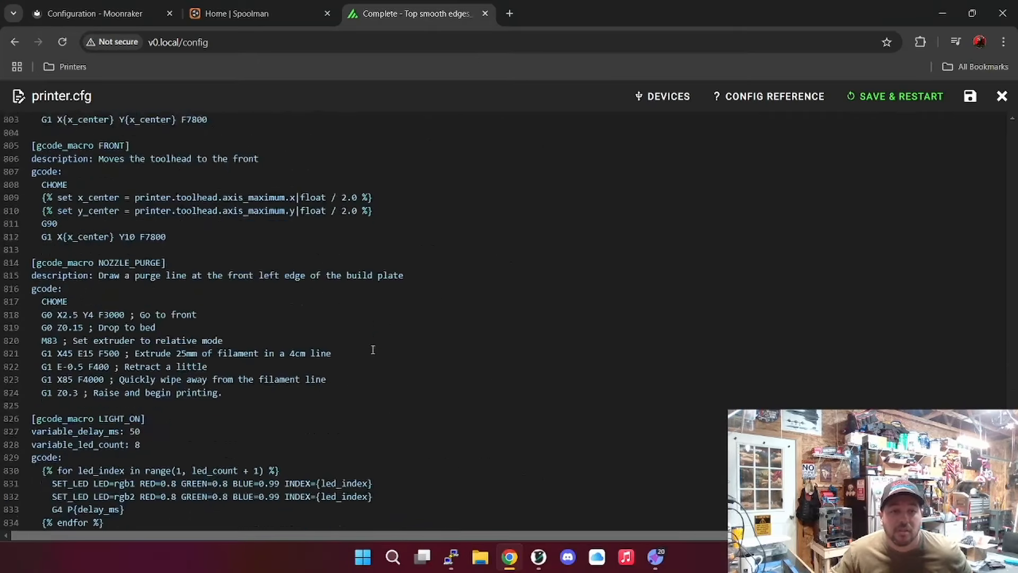
pyautogui.scroll(-10, 373, 349)
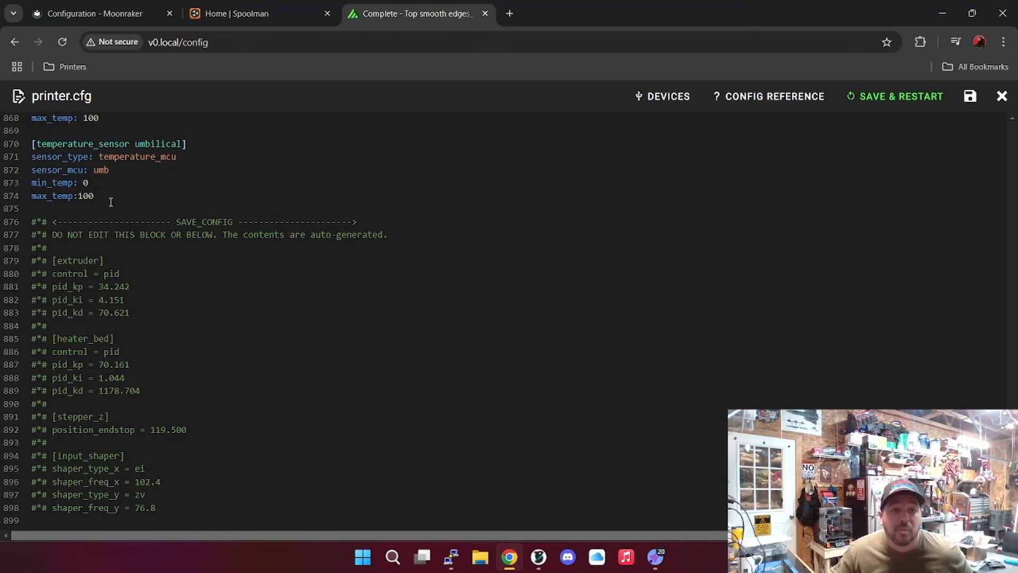
pyautogui.click(111, 202)
pyautogui.press('Return')
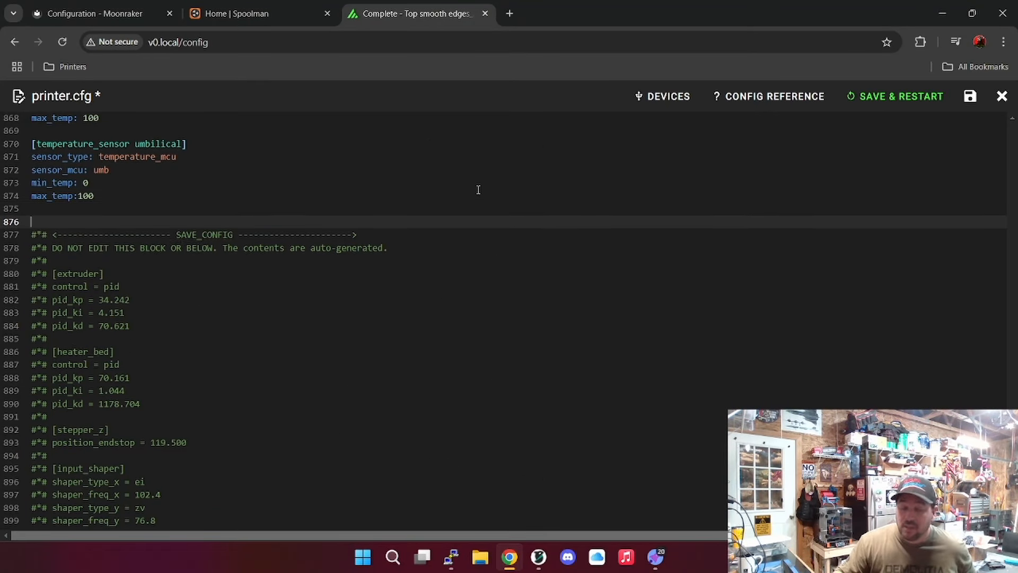
pyautogui.rightClick(268, 221)
pyautogui.click(301, 370)
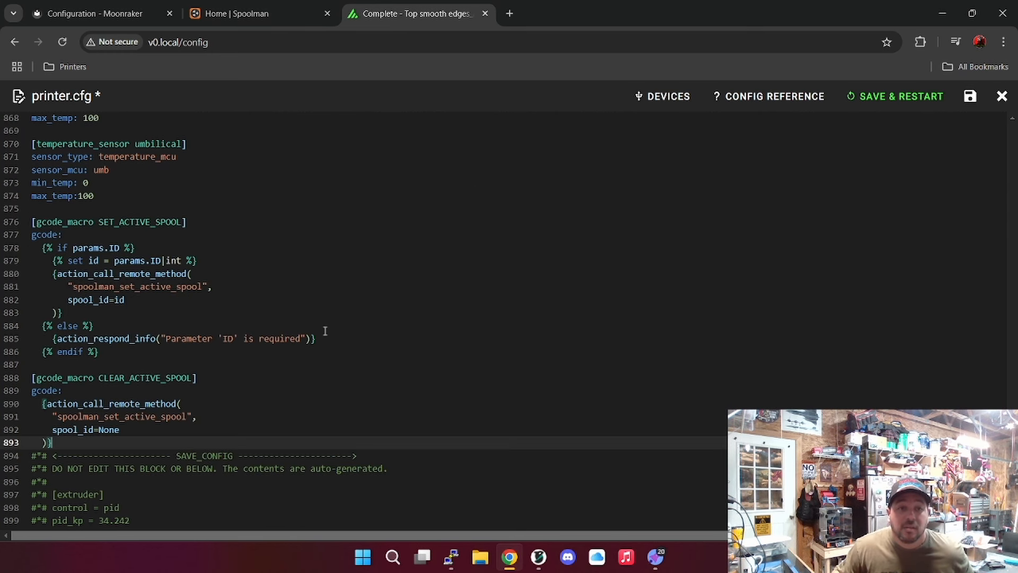
pyautogui.click(893, 96)
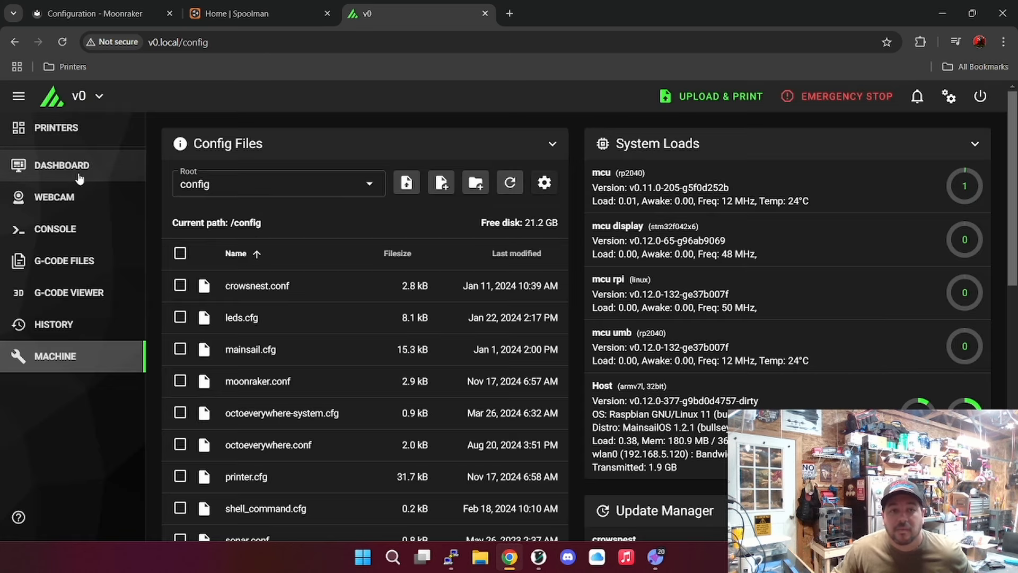
# - Run the Clear Active Spool macro from the dashboard's Macros panel and check its effect in the Spoolman panel
pyautogui.click(79, 175)
pyautogui.scroll(-5, 335, 217)
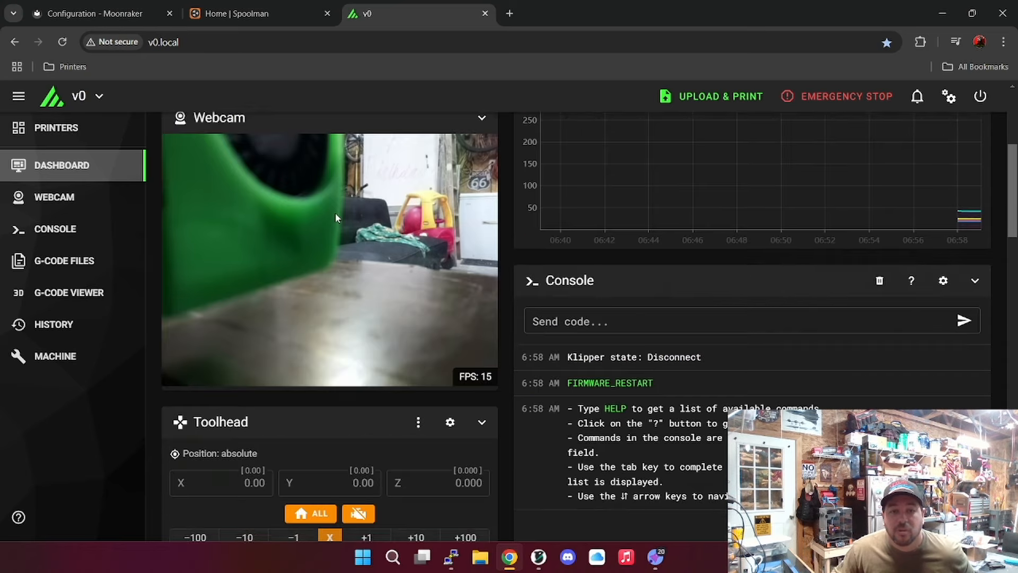
pyautogui.scroll(-12, 336, 215)
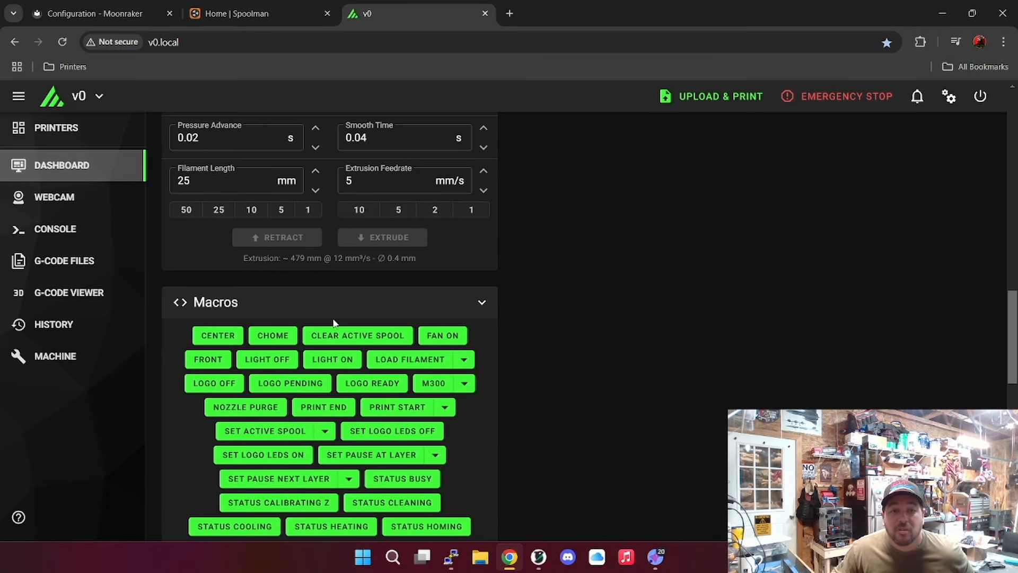
pyautogui.scroll(-10, 361, 344)
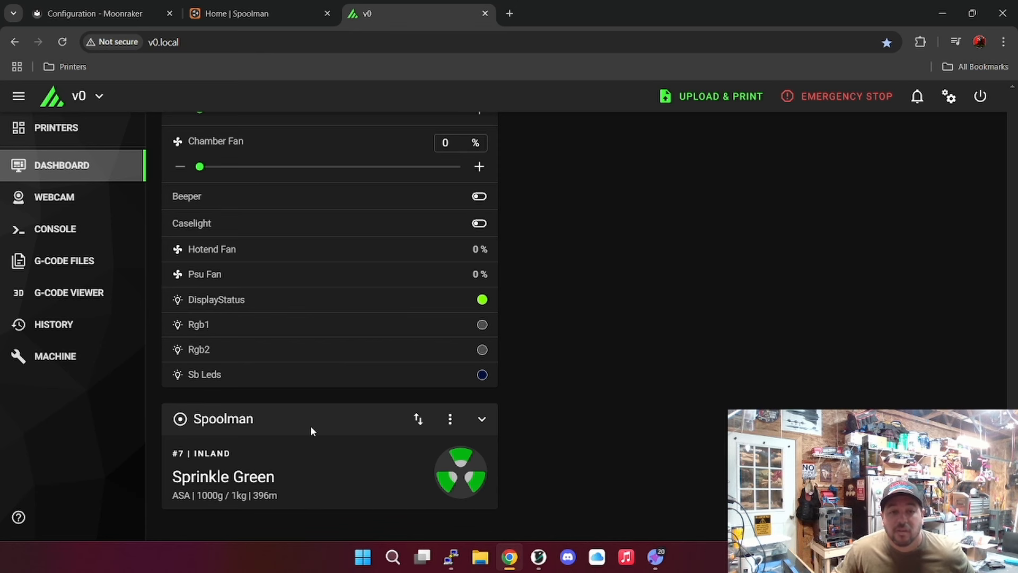
pyautogui.scroll(8, 311, 430)
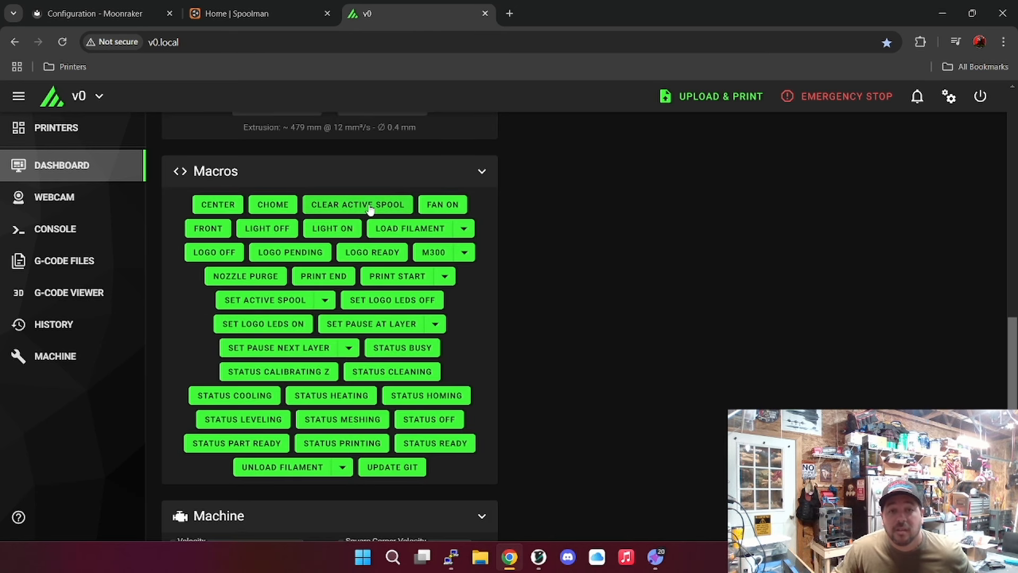
pyautogui.scroll(-8, 278, 310)
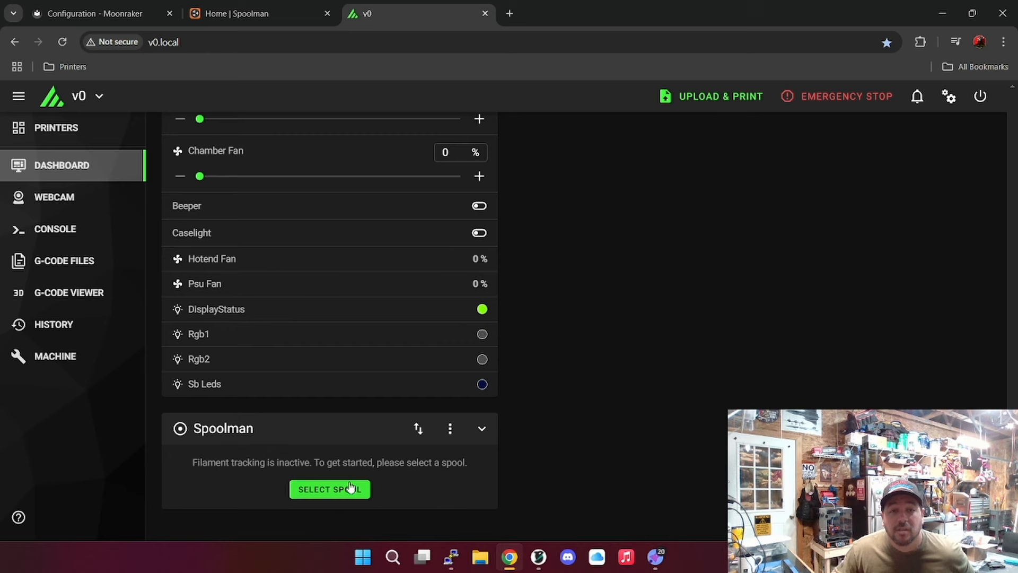
pyautogui.scroll(10, 350, 486)
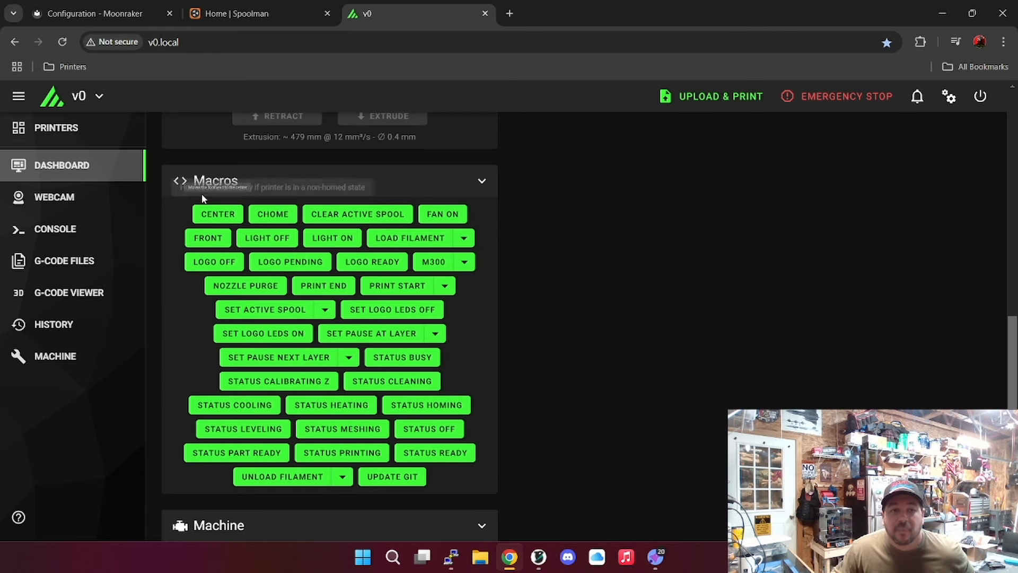
# - Reopen printer.cfg from the printer's machine config files for editing
pyautogui.click(82, 356)
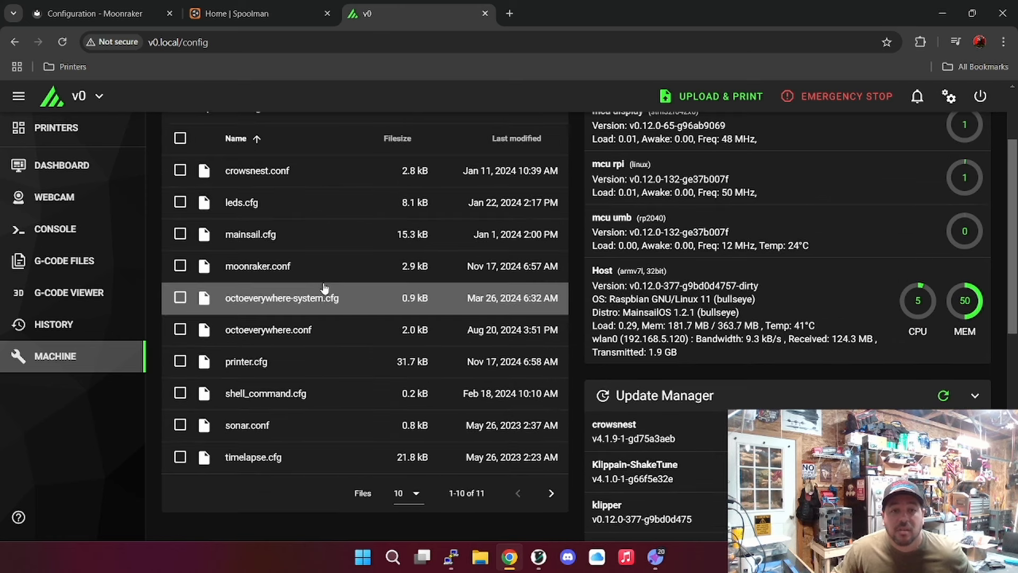
pyautogui.scroll(1, 325, 286)
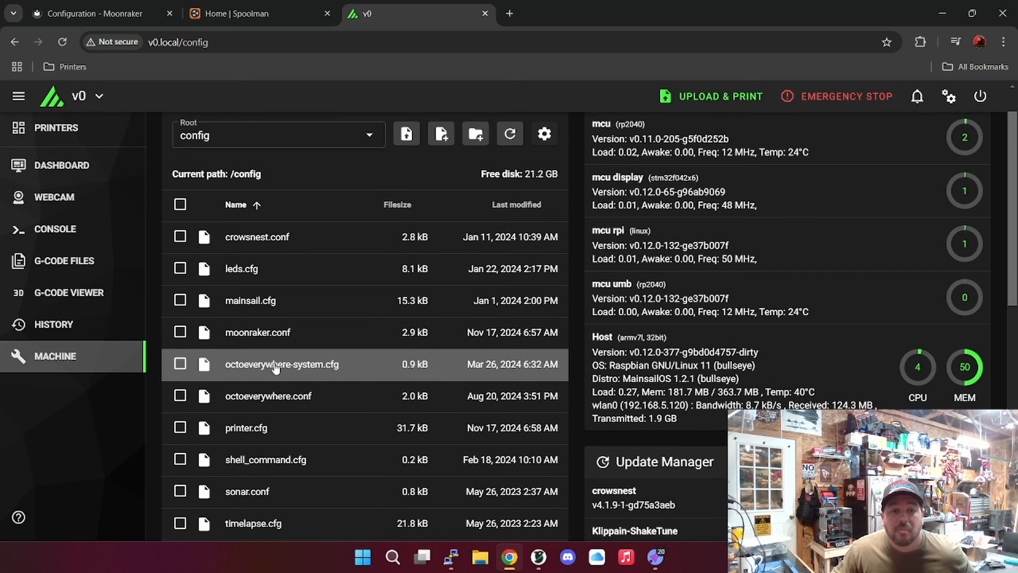
pyautogui.click(256, 428)
# - Copy the macro name CLEAR_ACTIVE_SPOOL from its gcode_macro heading above the SAVE_CONFIG block
pyautogui.scroll(-20, 334, 346)
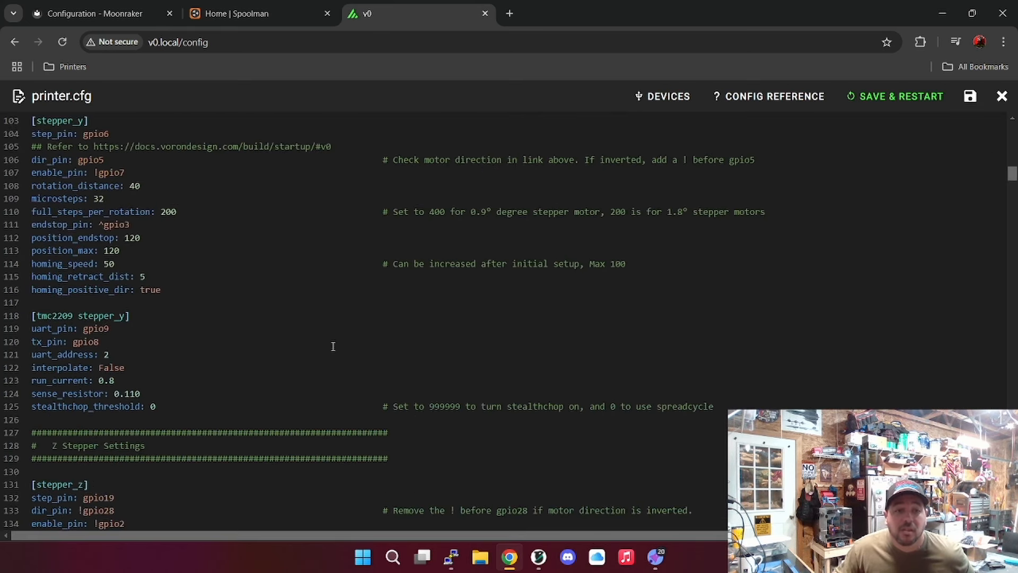
pyautogui.scroll(-20, 334, 347)
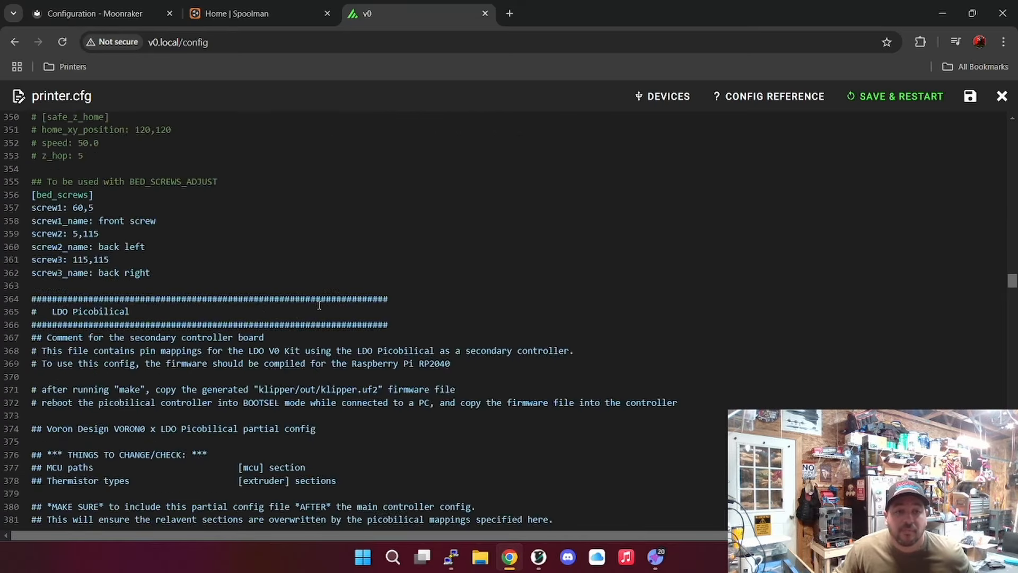
pyautogui.scroll(-20, 320, 305)
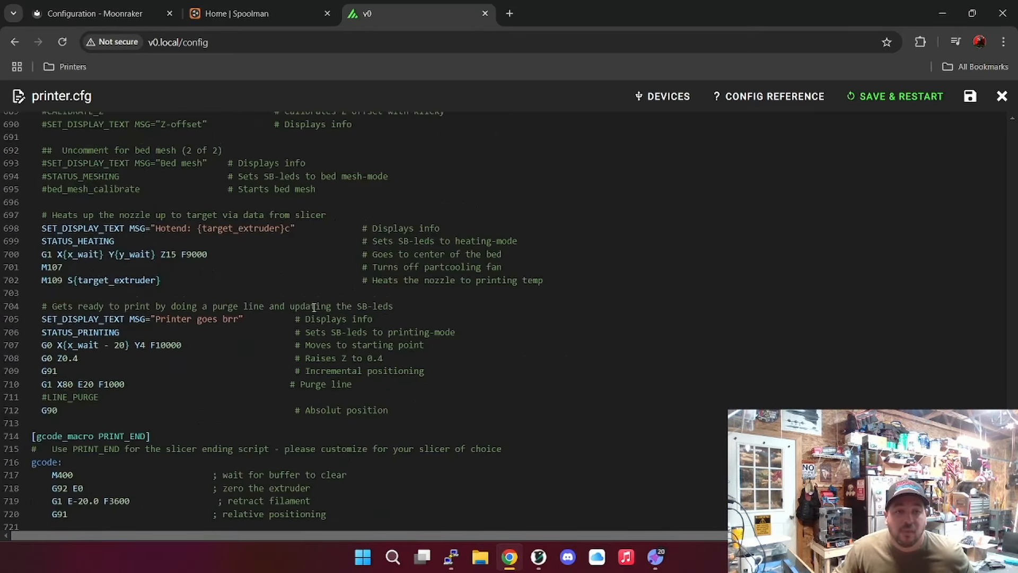
pyautogui.scroll(-20, 314, 307)
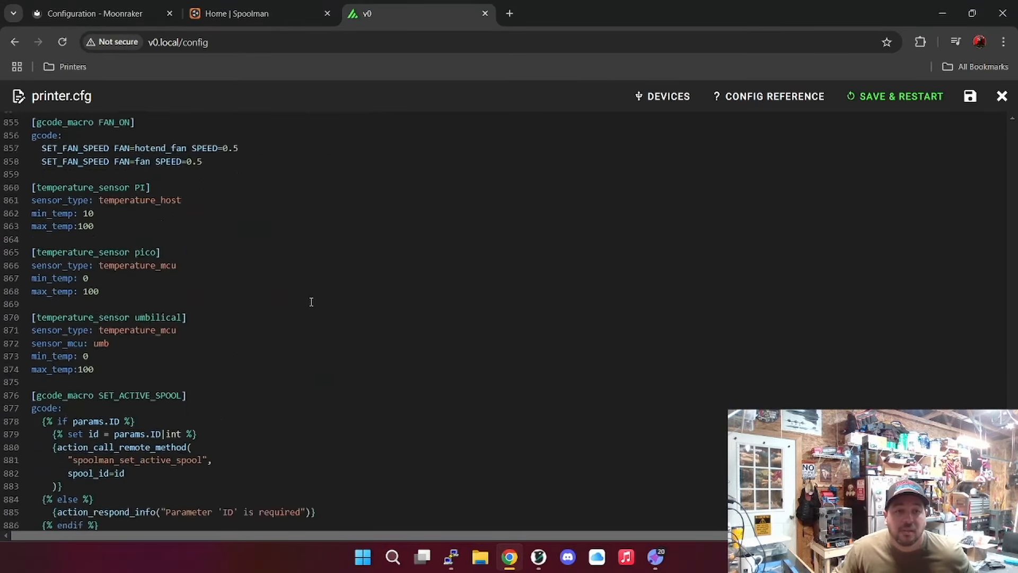
pyautogui.scroll(-8, 312, 302)
pyautogui.scroll(3, 297, 299)
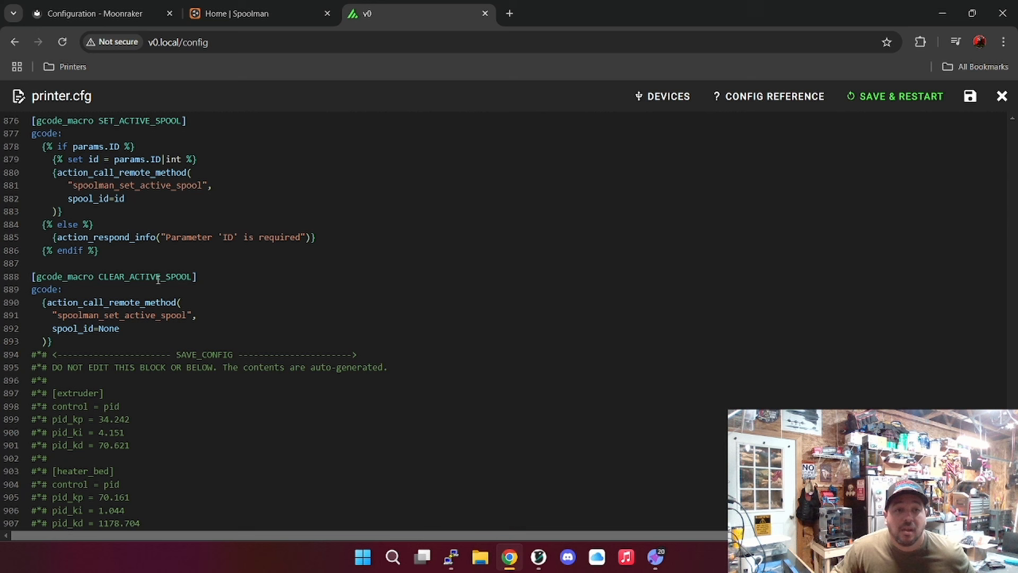
pyautogui.moveTo(98, 278); pyautogui.dragTo(163, 278)
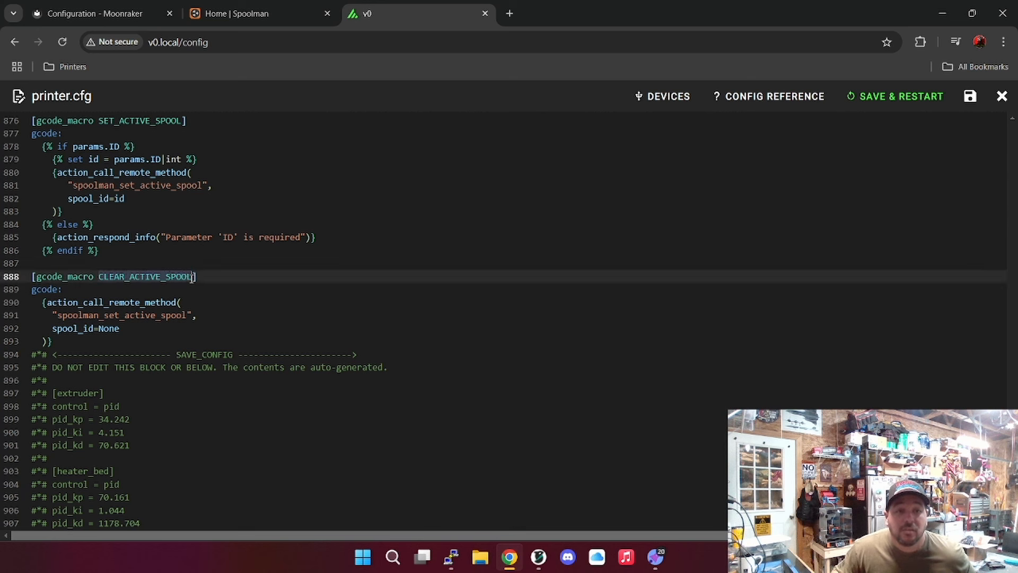
pyautogui.rightClick(187, 277)
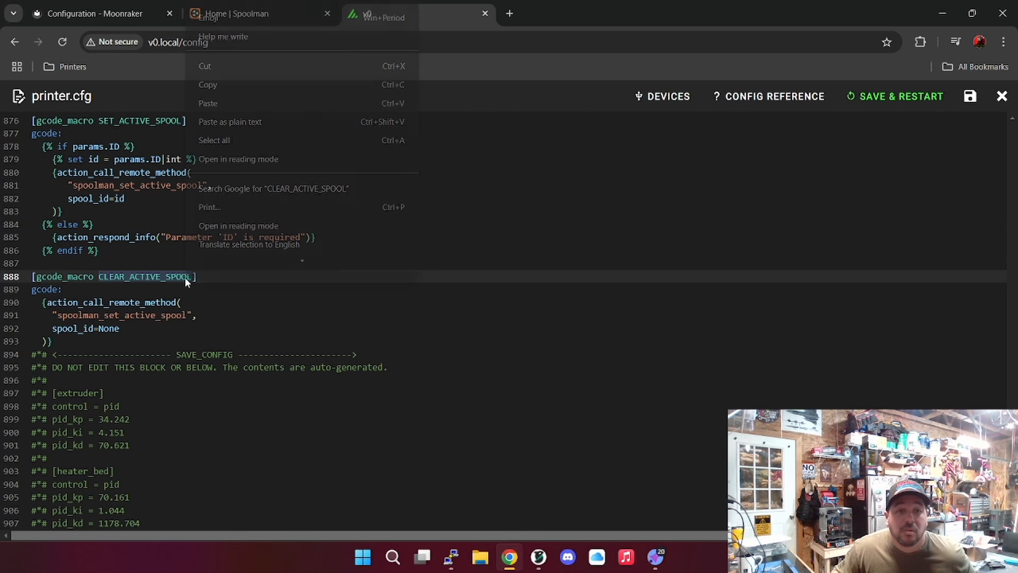
pyautogui.click(220, 79)
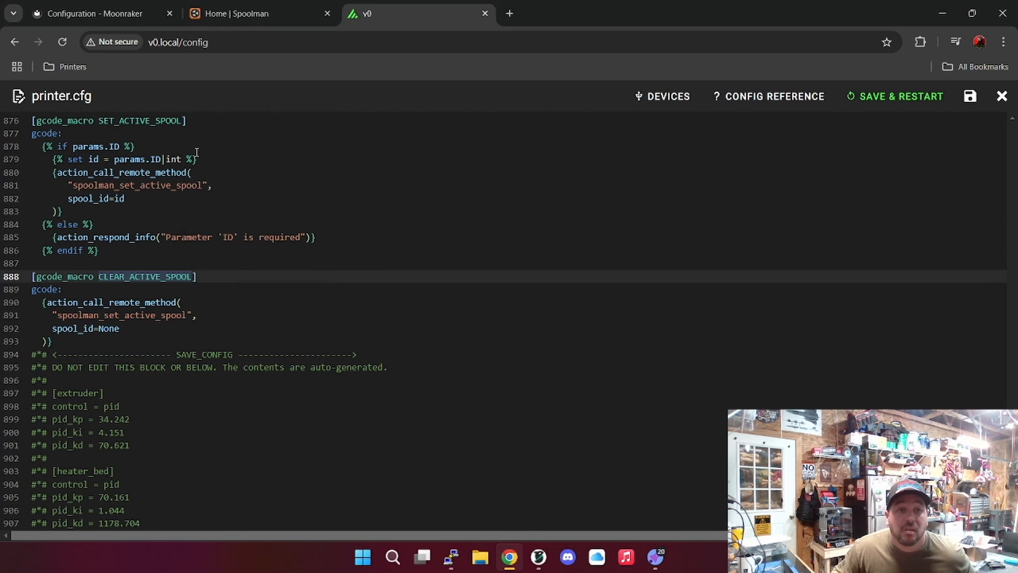
# - Add CLEAR_ACTIVE_SPOOL on its own line after G91 in the PRINT_END macro, and save printer.cfg with a restart
pyautogui.scroll(8, 192, 198)
pyautogui.scroll(15, 192, 199)
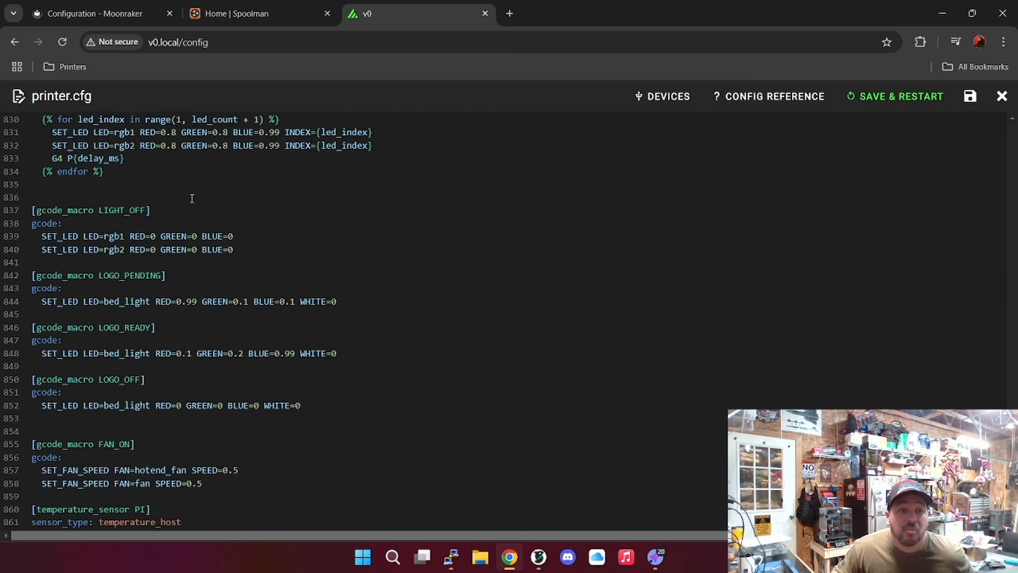
pyautogui.scroll(8, 192, 199)
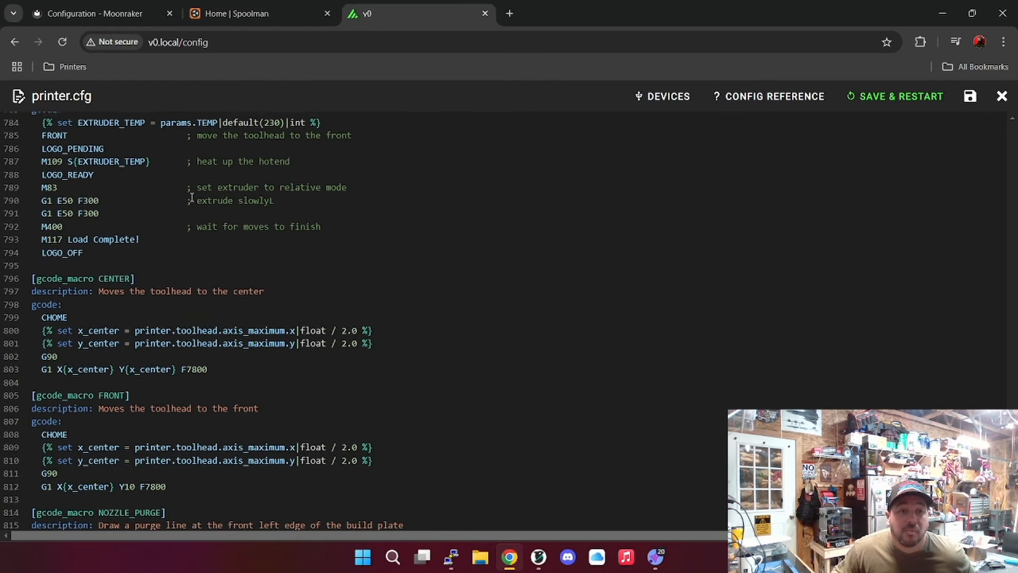
pyautogui.scroll(6, 192, 195)
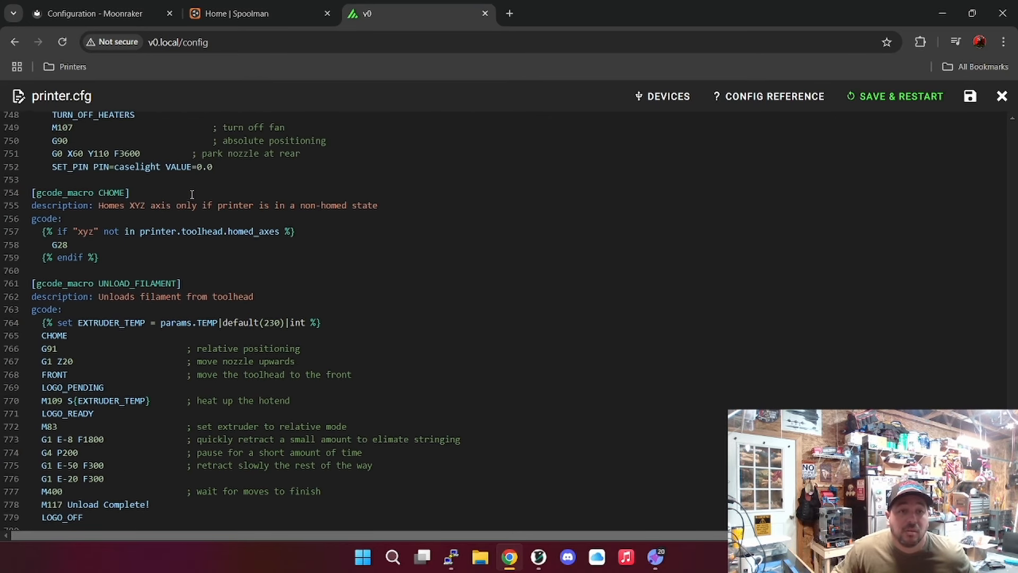
pyautogui.scroll(5, 194, 191)
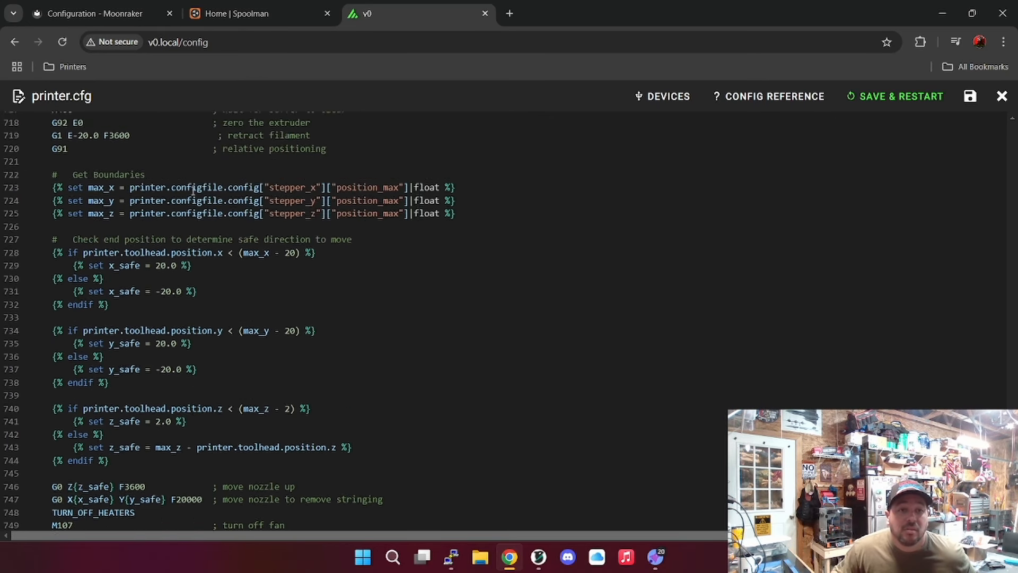
pyautogui.scroll(-3, 193, 191)
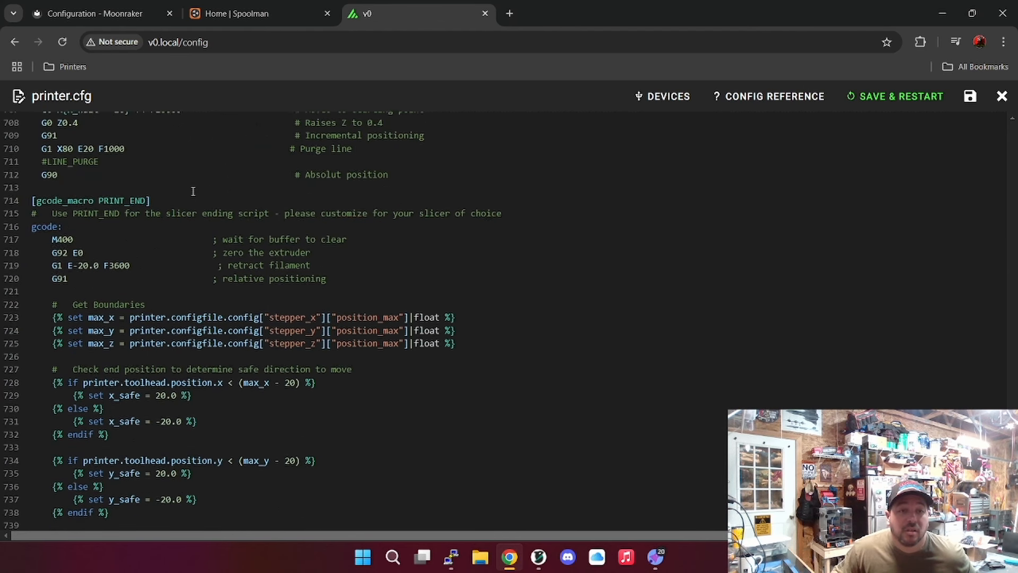
pyautogui.scroll(2, 192, 191)
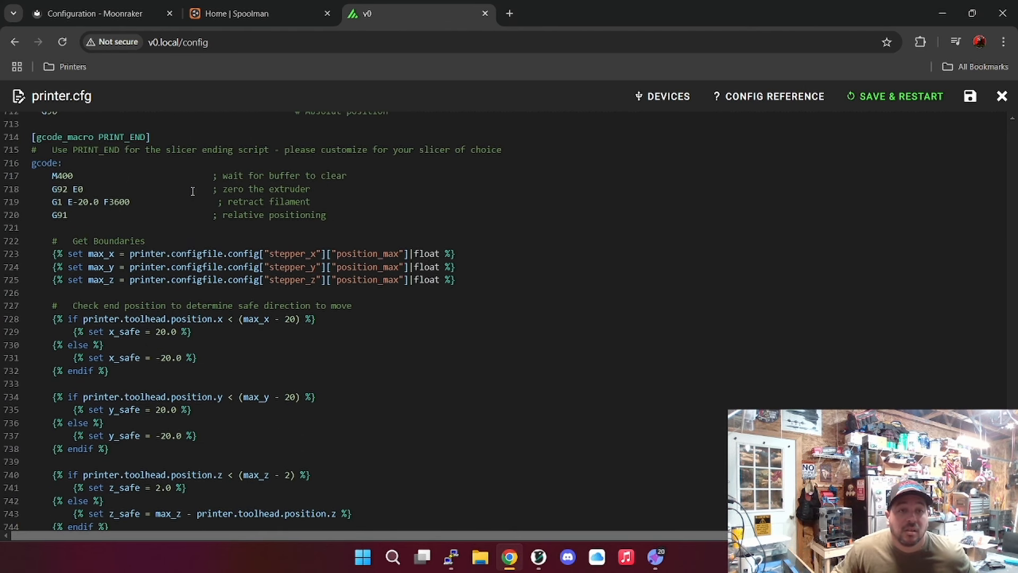
pyautogui.scroll(2, 193, 191)
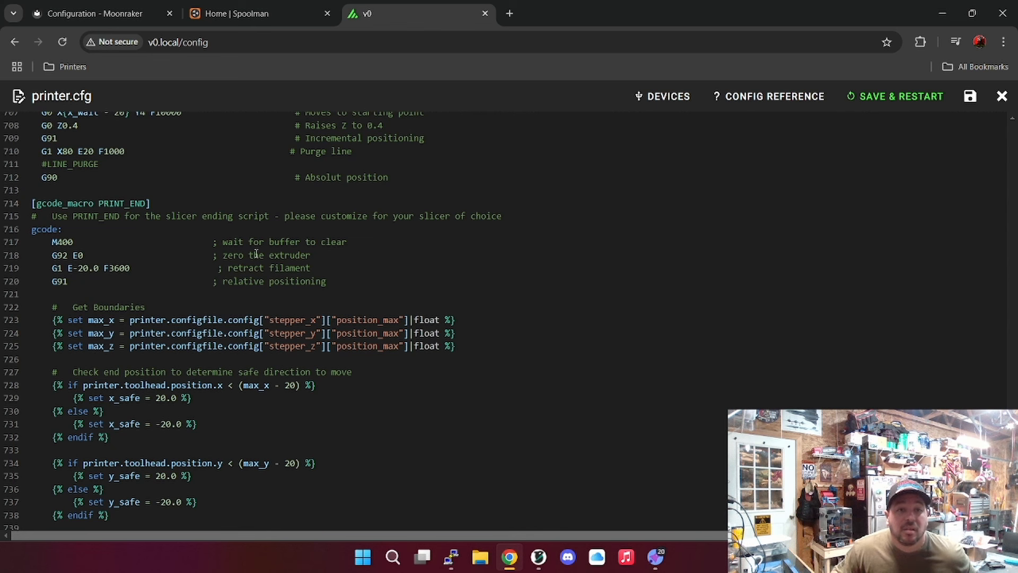
pyautogui.click(332, 281)
pyautogui.press('Return')
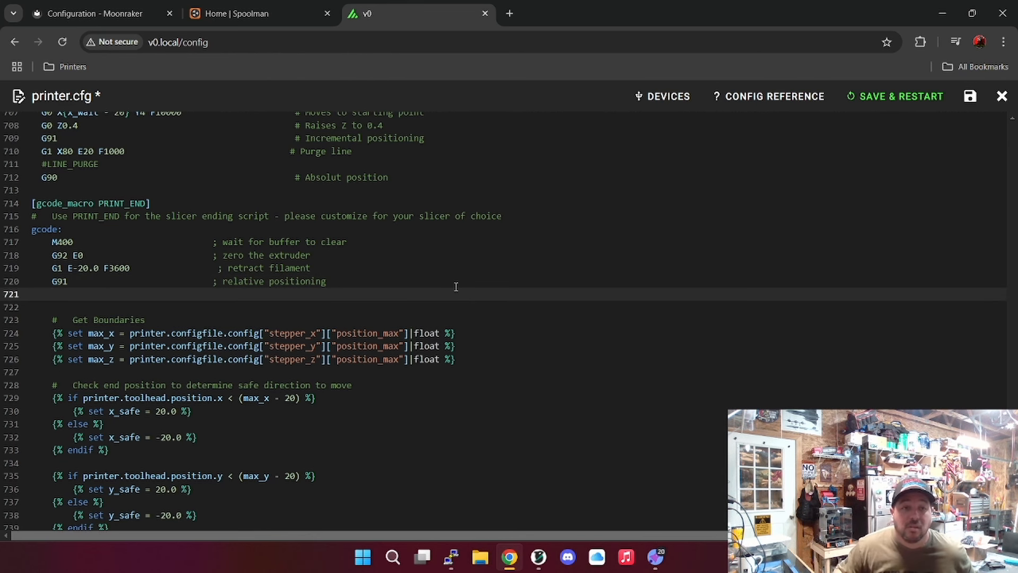
pyautogui.rightClick(118, 299)
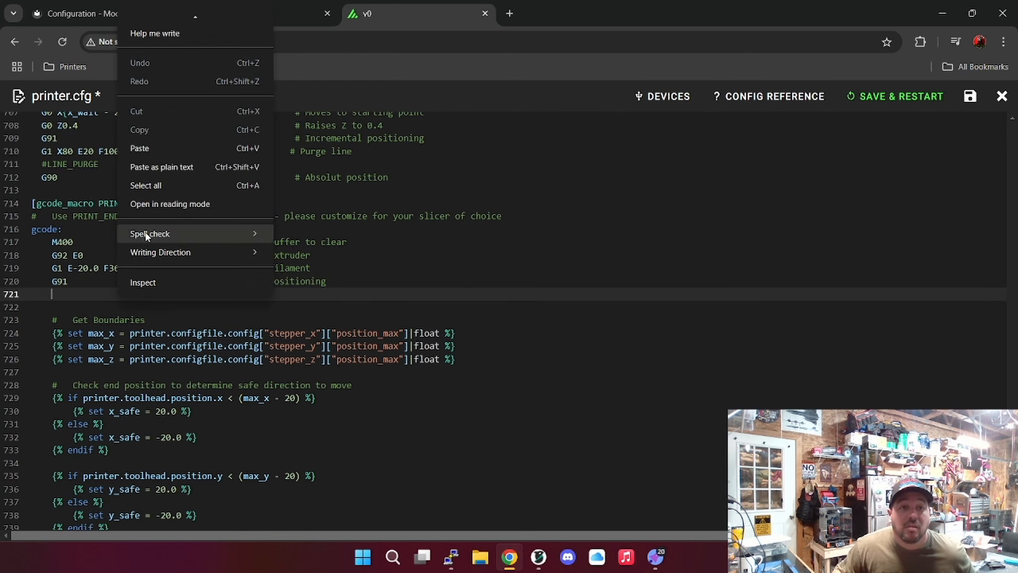
pyautogui.click(151, 151)
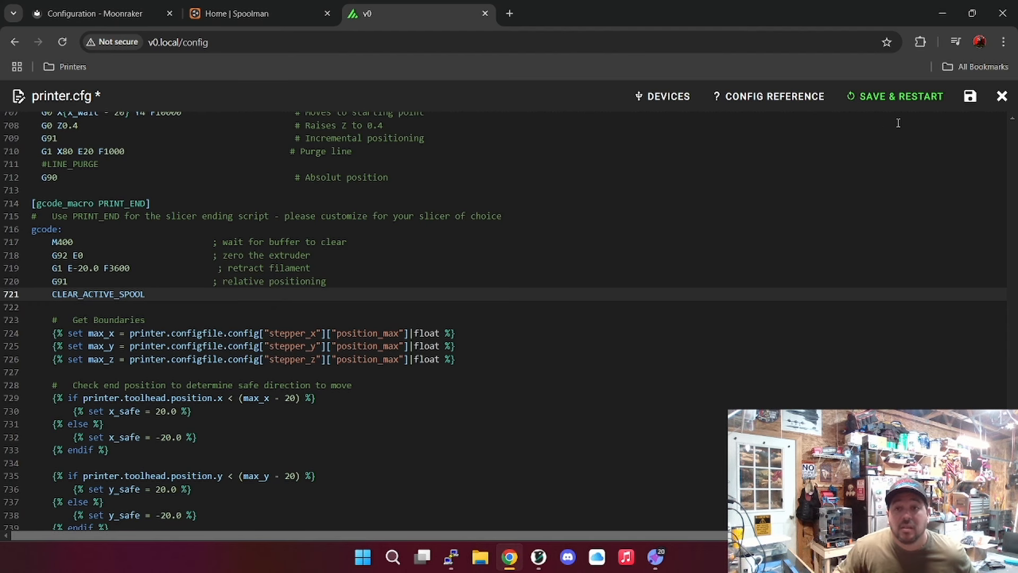
pyautogui.click(903, 96)
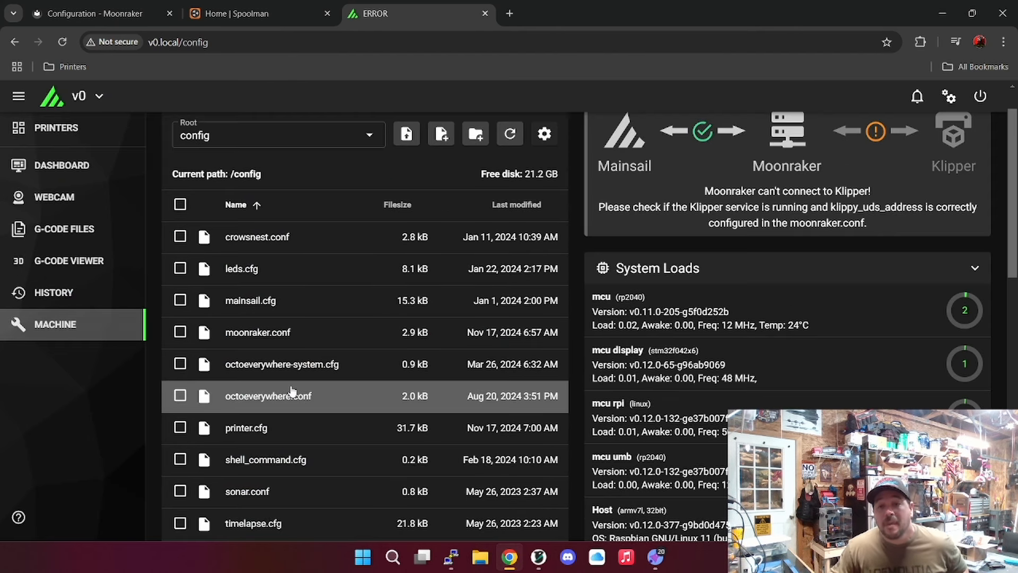
pyautogui.scroll(1, 291, 391)
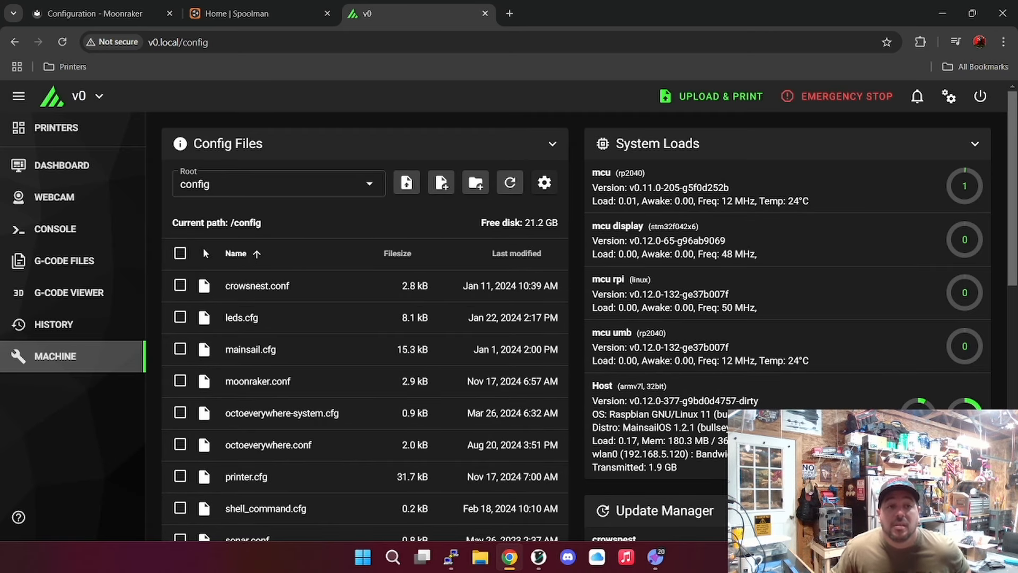
# - Run the Update Git macro from the printer's dashboard and check its output in the console
pyautogui.click(76, 164)
pyautogui.scroll(-3, 552, 268)
pyautogui.scroll(-8, 549, 269)
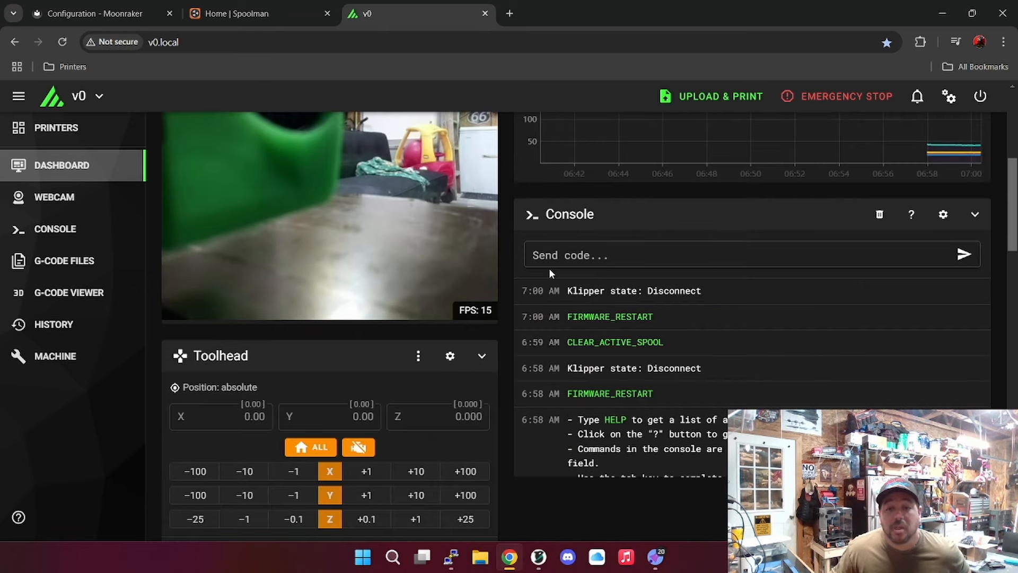
pyautogui.scroll(-6, 405, 328)
pyautogui.scroll(-6, 390, 331)
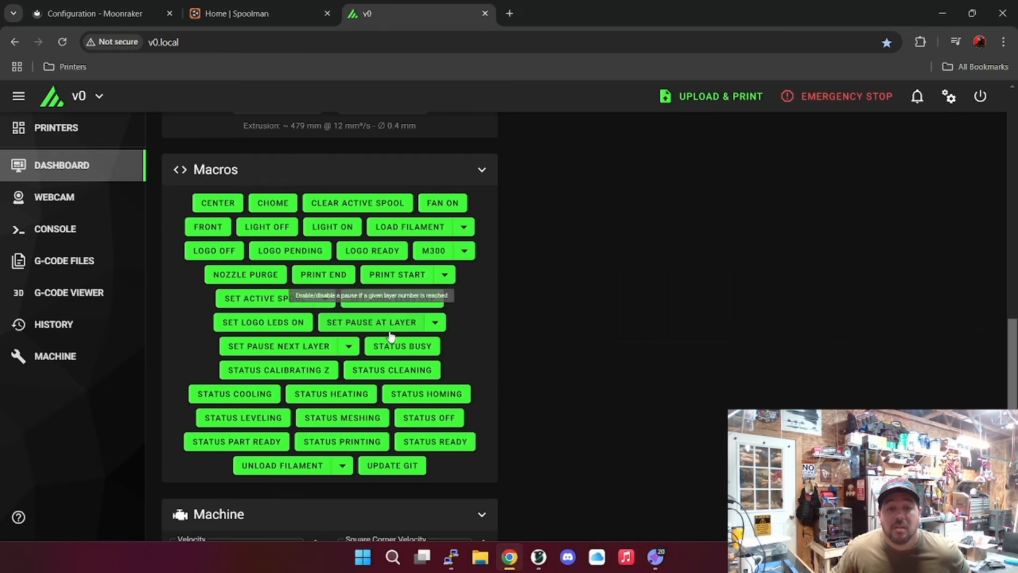
pyautogui.click(392, 465)
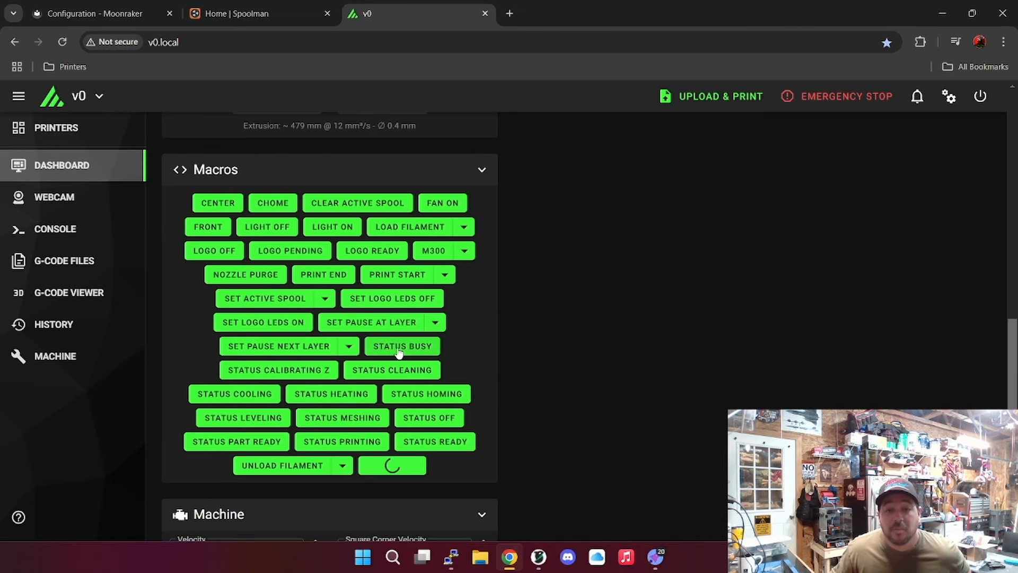
pyautogui.scroll(15, 401, 346)
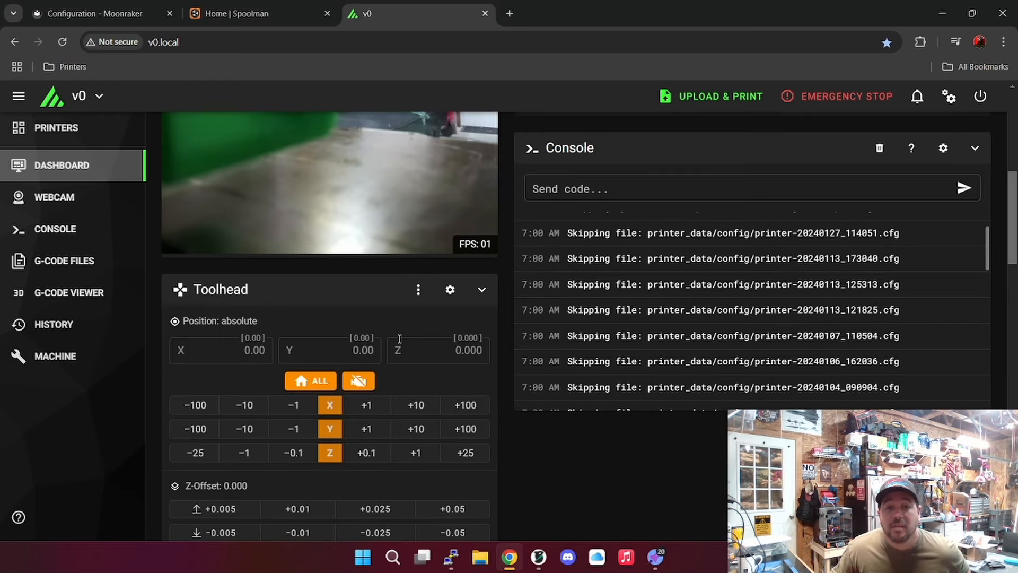
pyautogui.scroll(2, 398, 337)
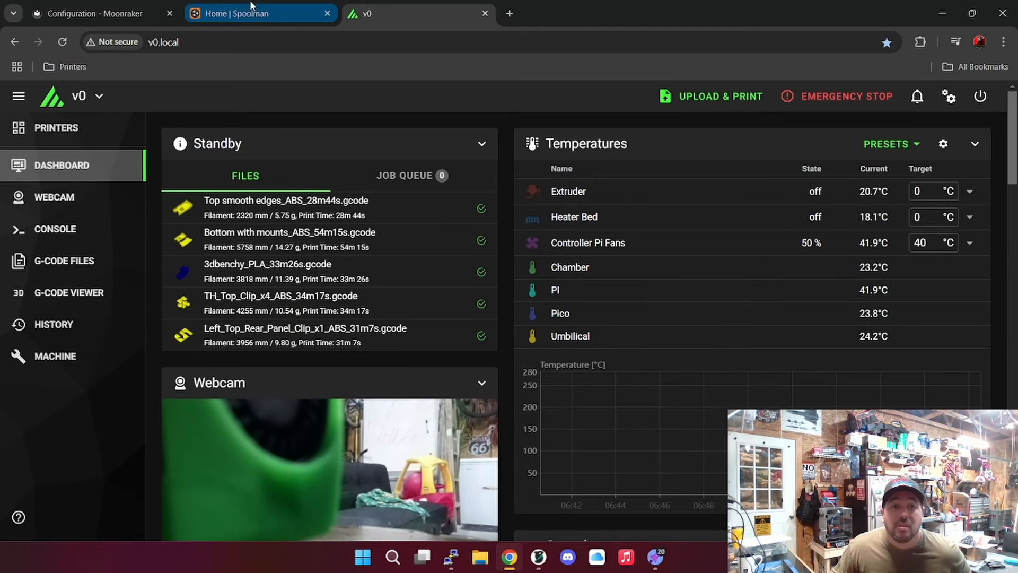
# - Start a new filament in Spoolman named sample, with Printed Solid as the manufacturer
pyautogui.click(196, 15)
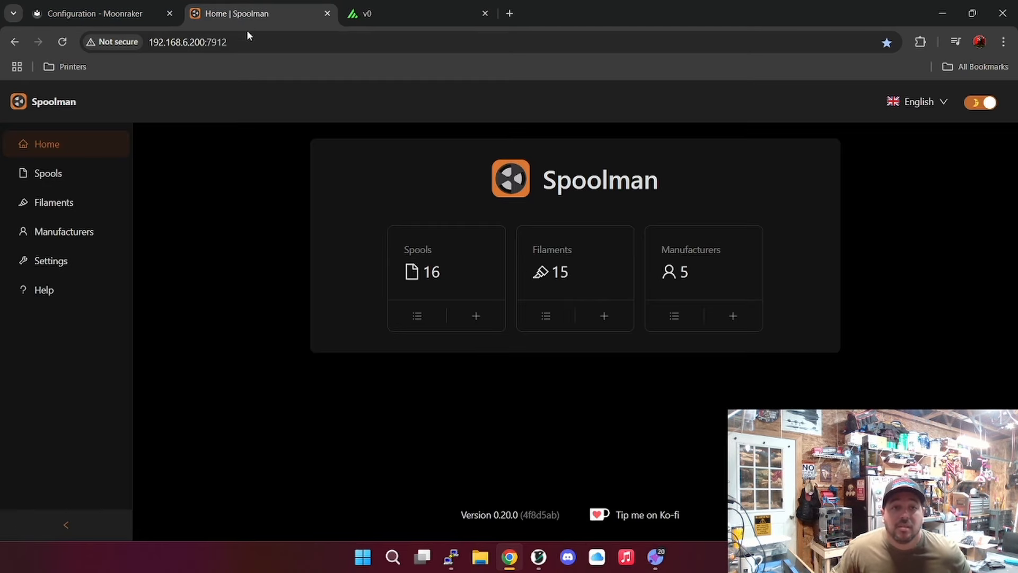
pyautogui.click(603, 316)
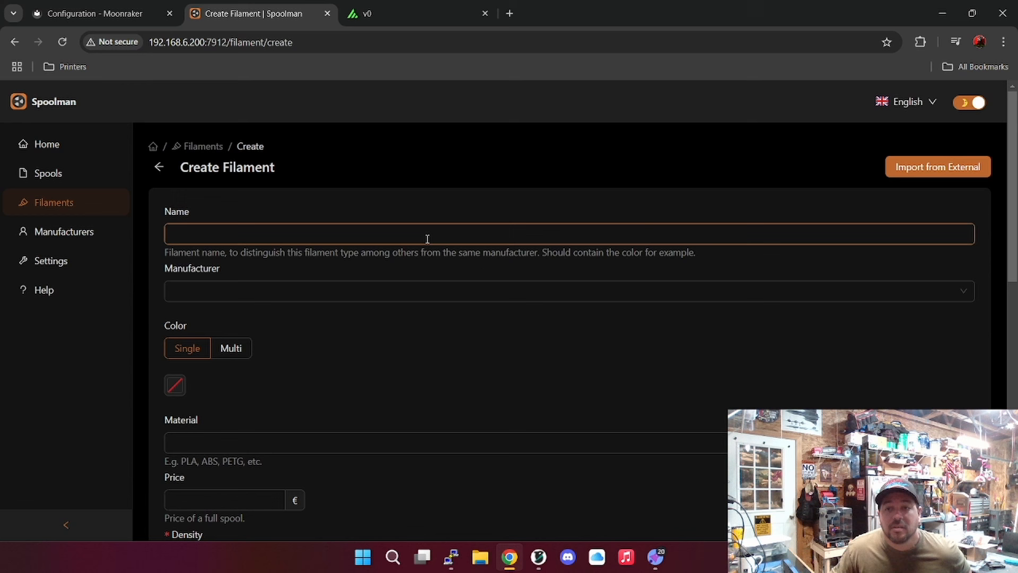
pyautogui.click(365, 234)
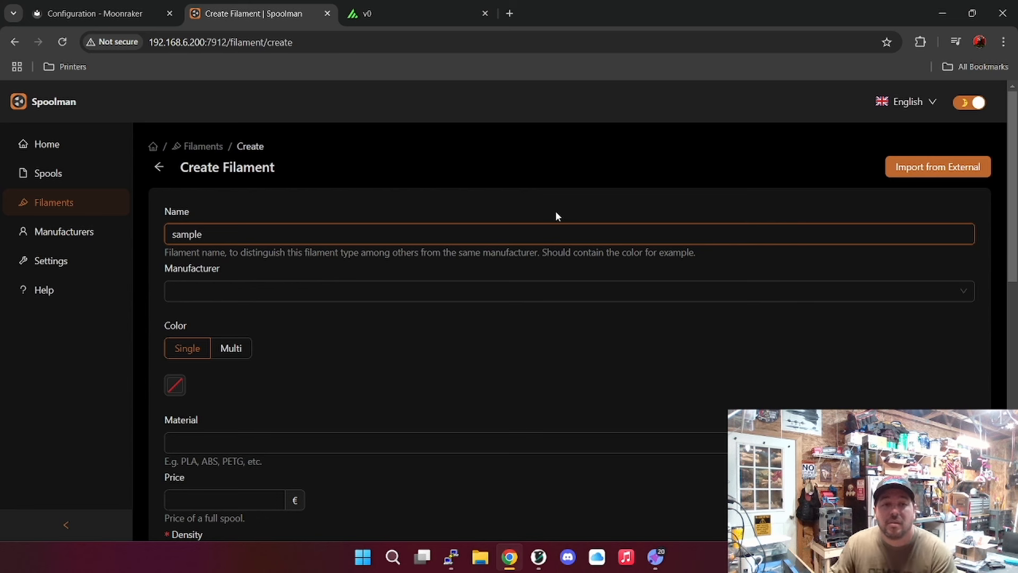
pyautogui.click(562, 298)
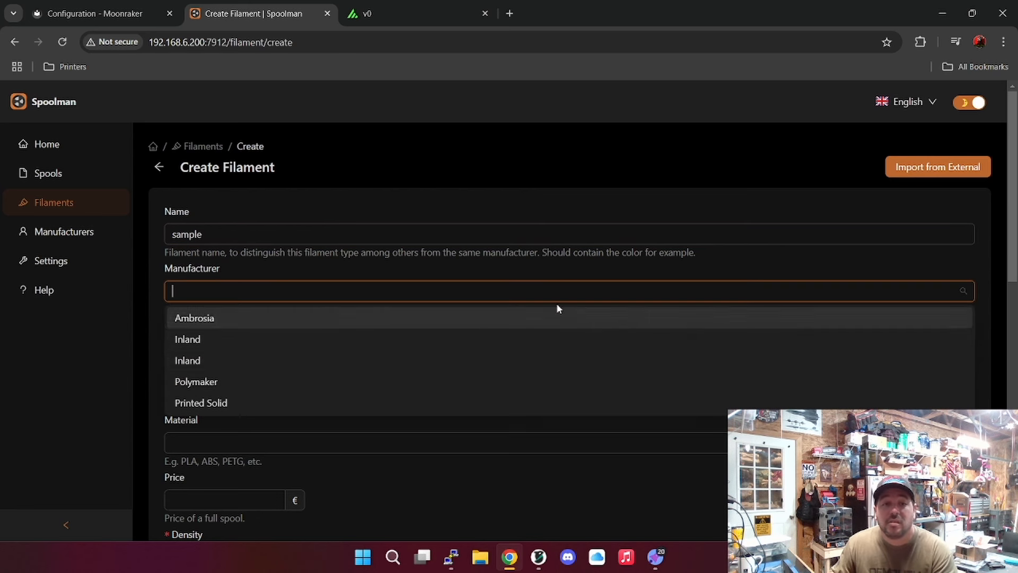
pyautogui.click(327, 402)
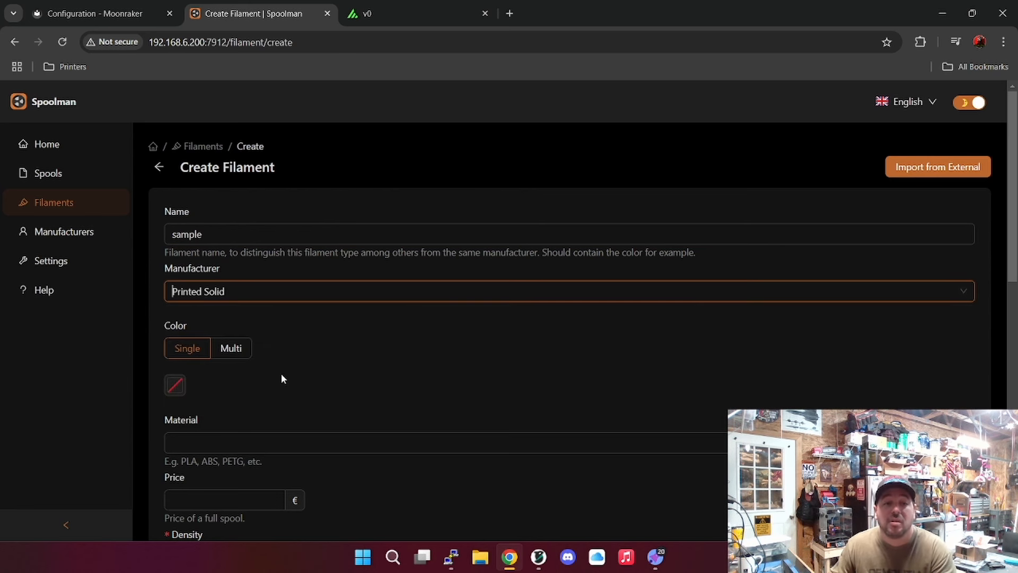
# - Set the new filament's material to abs and its full-spool price to 30
pyautogui.scroll(-1, 276, 387)
pyautogui.click(275, 381)
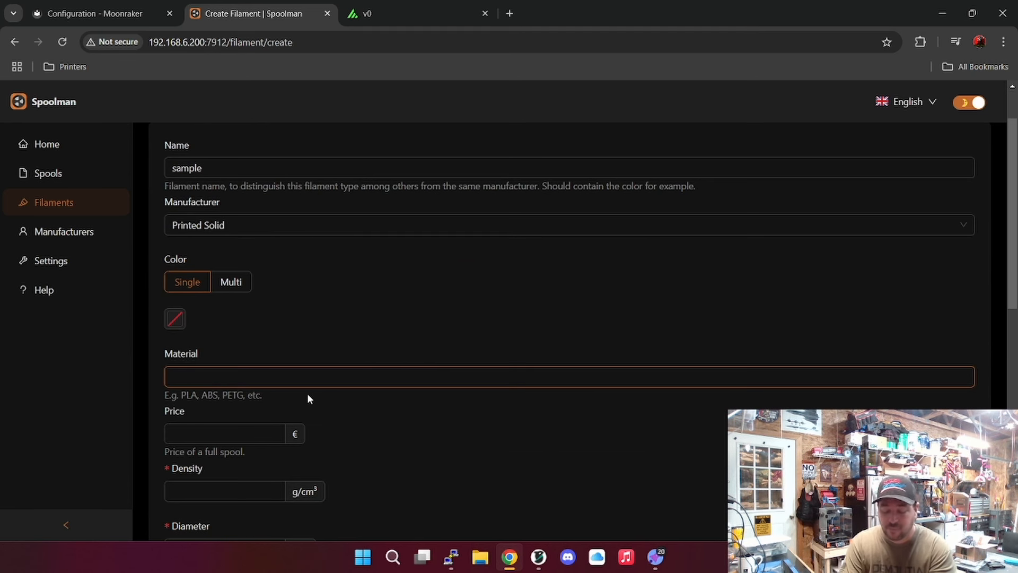
pyautogui.write('abs')
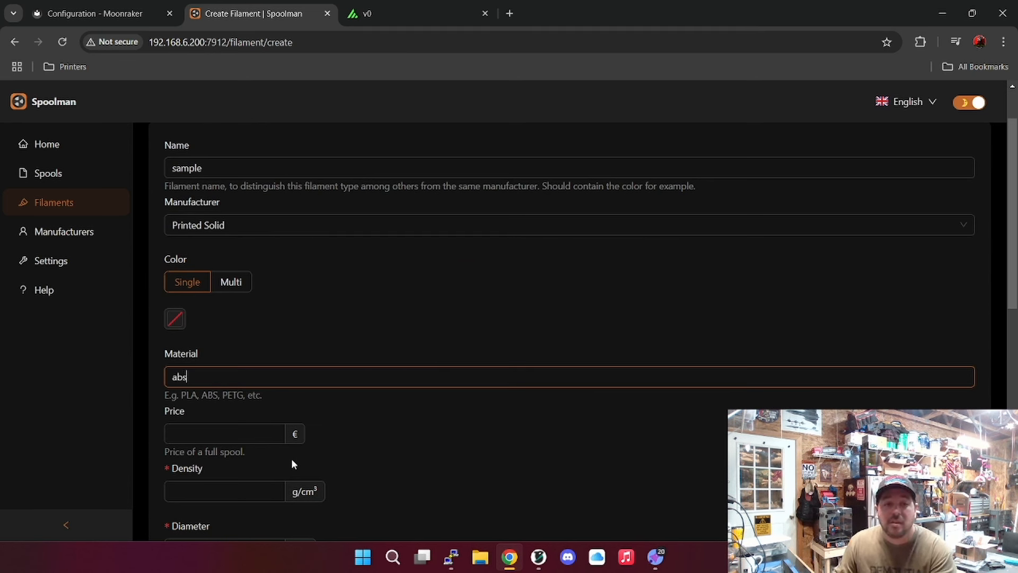
pyautogui.click(243, 433)
pyautogui.write('30')
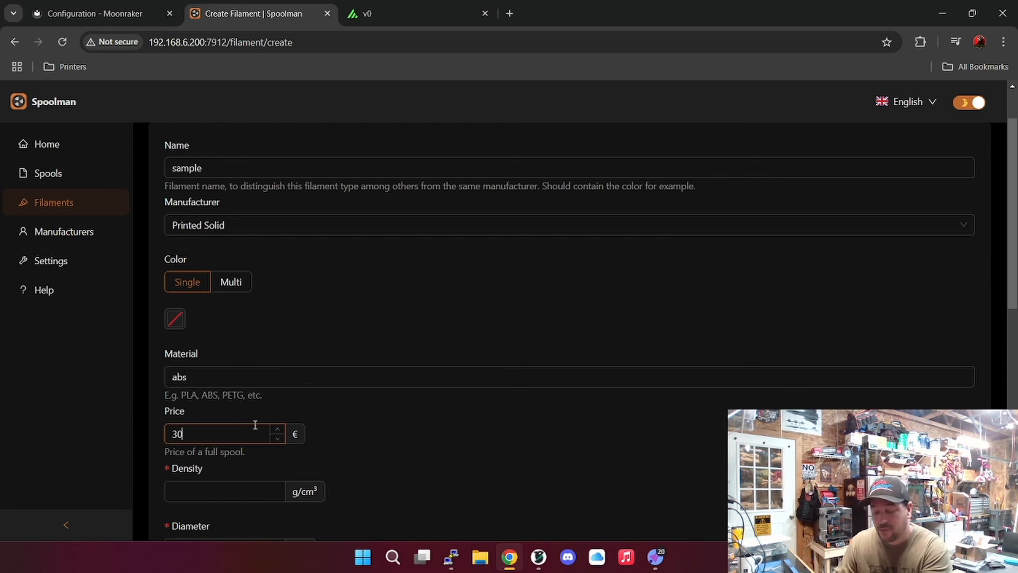
# - Set the filament's density to 1.04 g/cm³, its diameter to 1.75 mm and its net weight to 1000 g
pyautogui.scroll(-2, 255, 424)
pyautogui.click(249, 353)
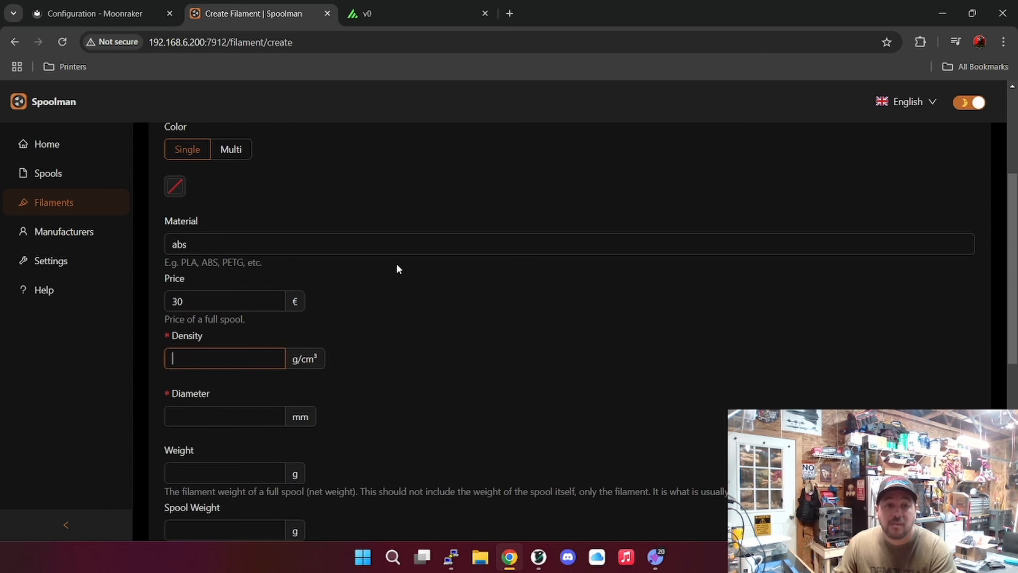
pyautogui.write('1.04')
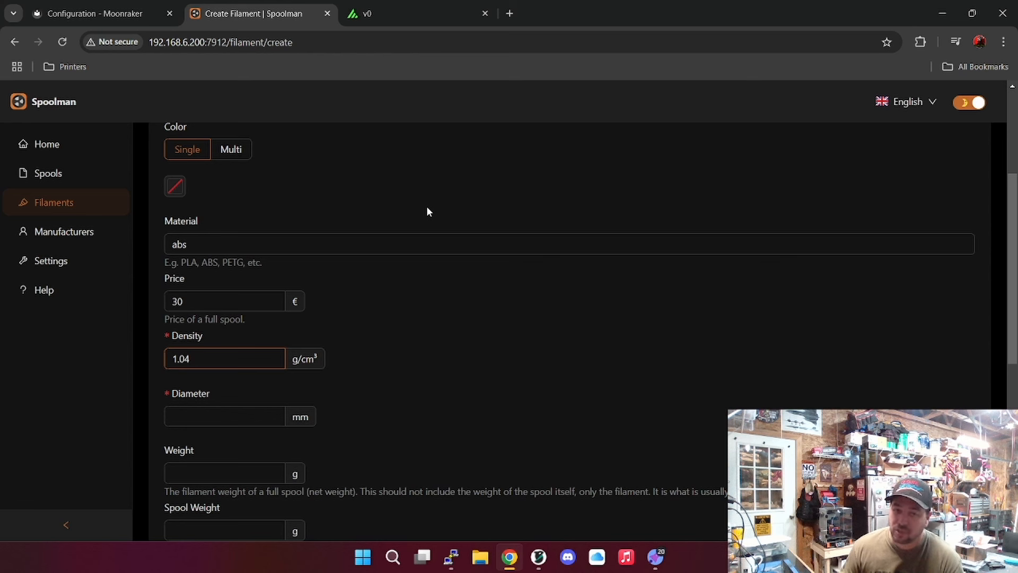
pyautogui.click(221, 417)
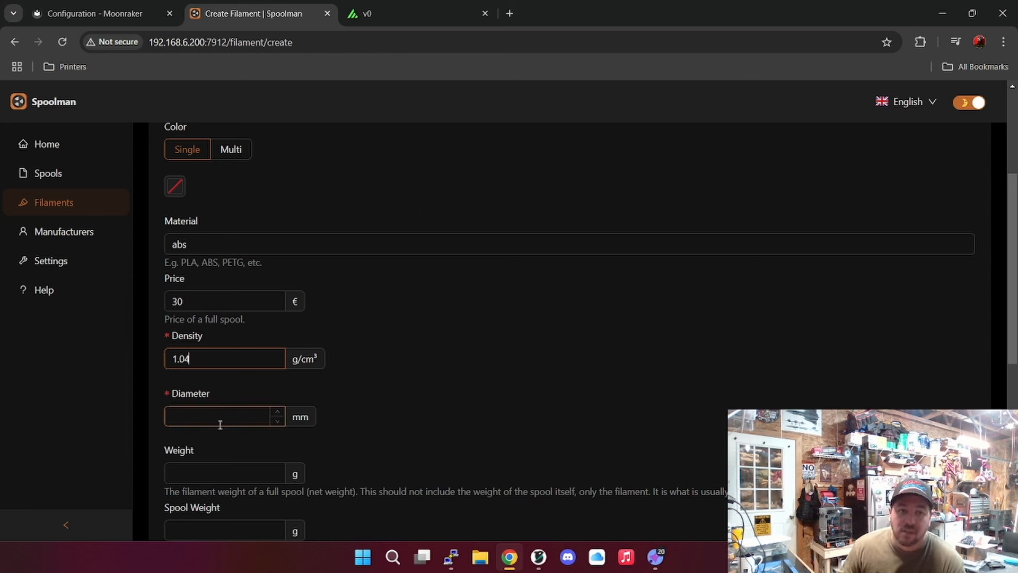
pyautogui.write('1.')
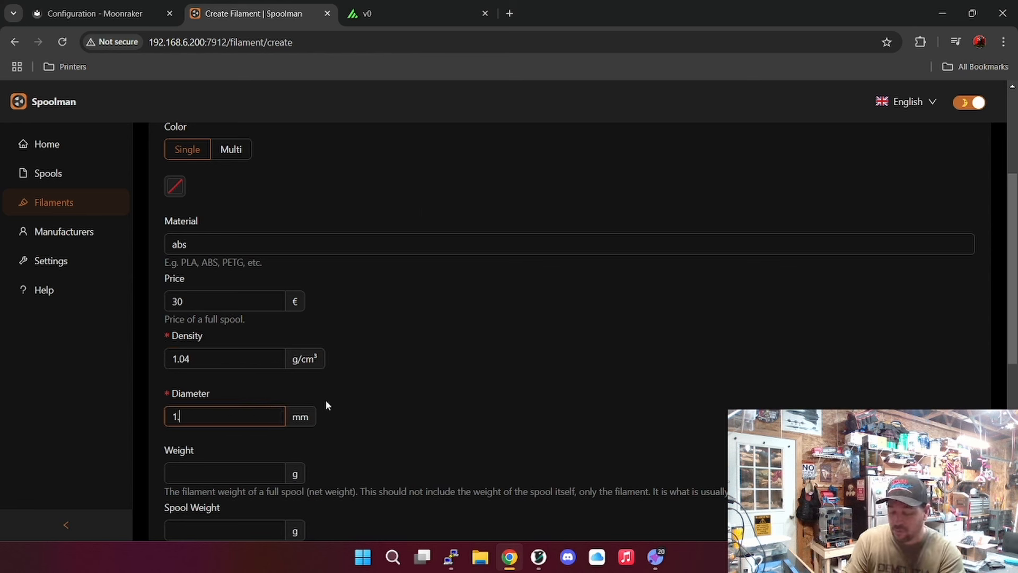
pyautogui.write('75')
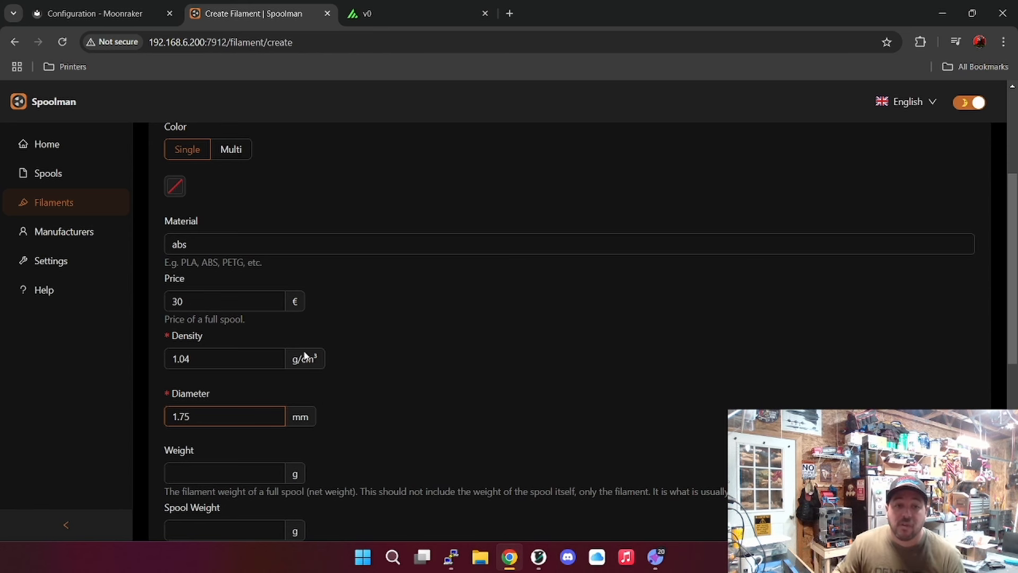
pyautogui.scroll(-1, 224, 381)
pyautogui.click(231, 407)
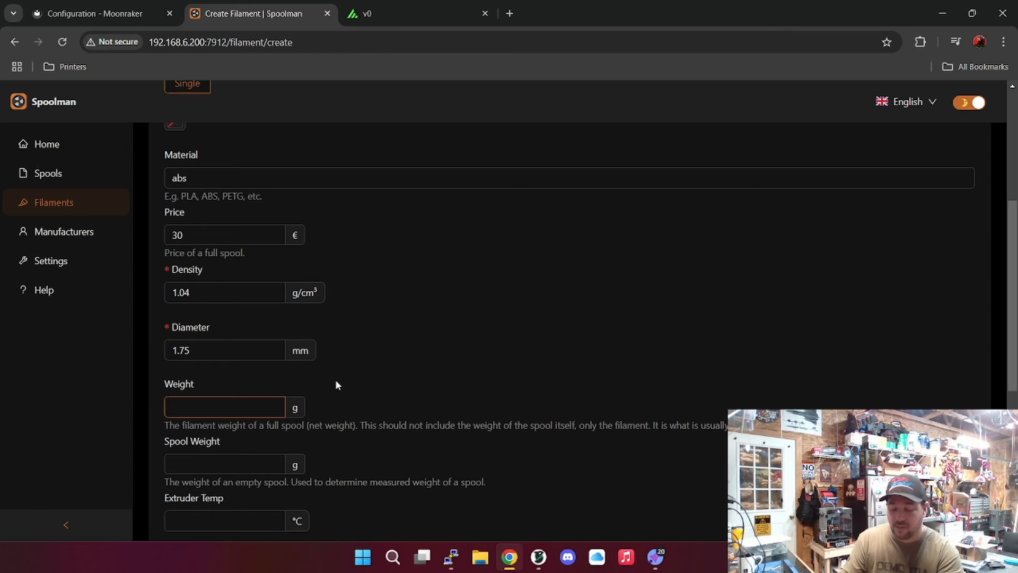
pyautogui.write('1000')
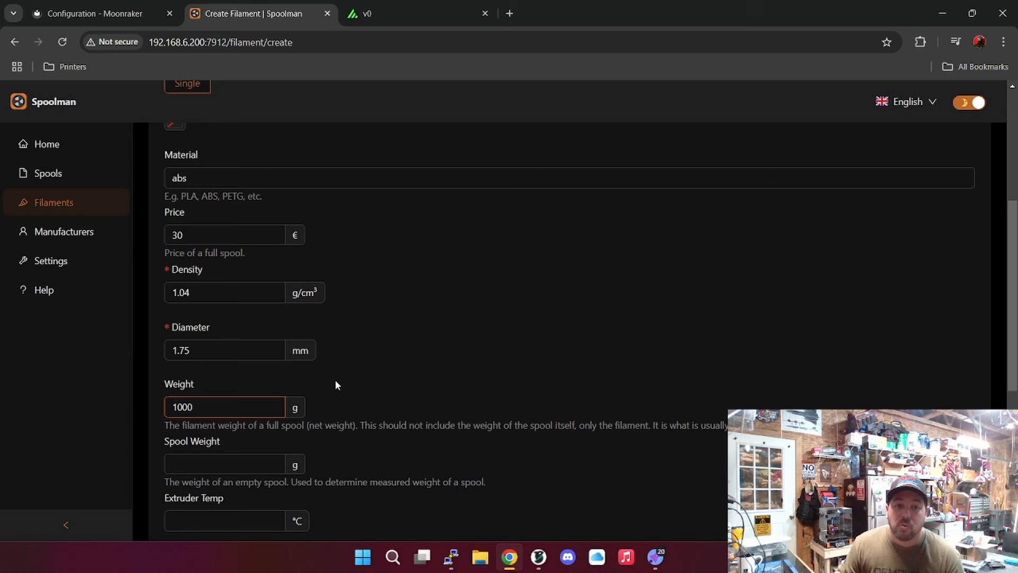
# - Set the new filament's extruder temperature to 260 °C and bed temperature to 110 °C, and save the filament
pyautogui.scroll(-1, 342, 378)
pyautogui.click(234, 393)
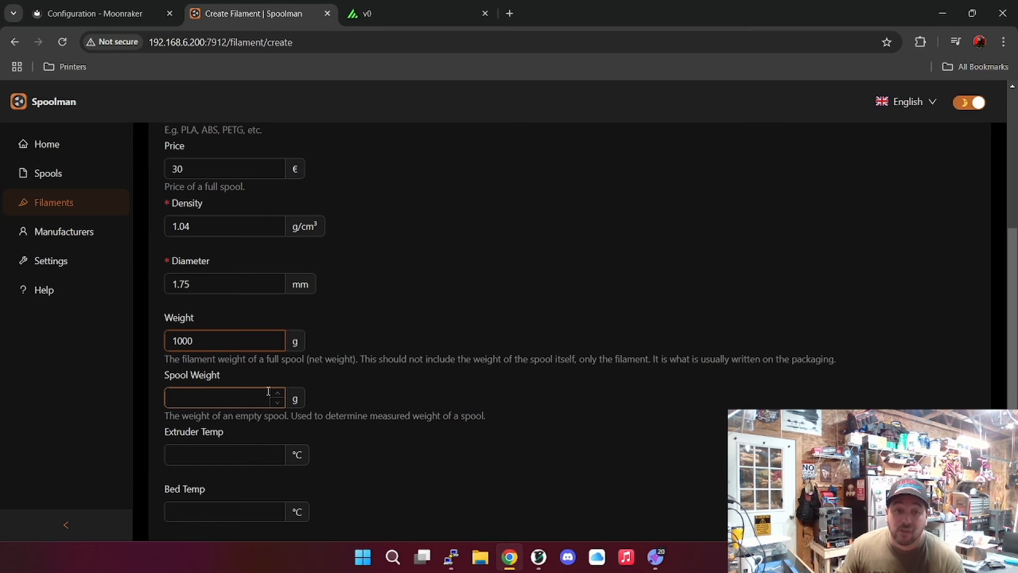
pyautogui.scroll(5, 372, 355)
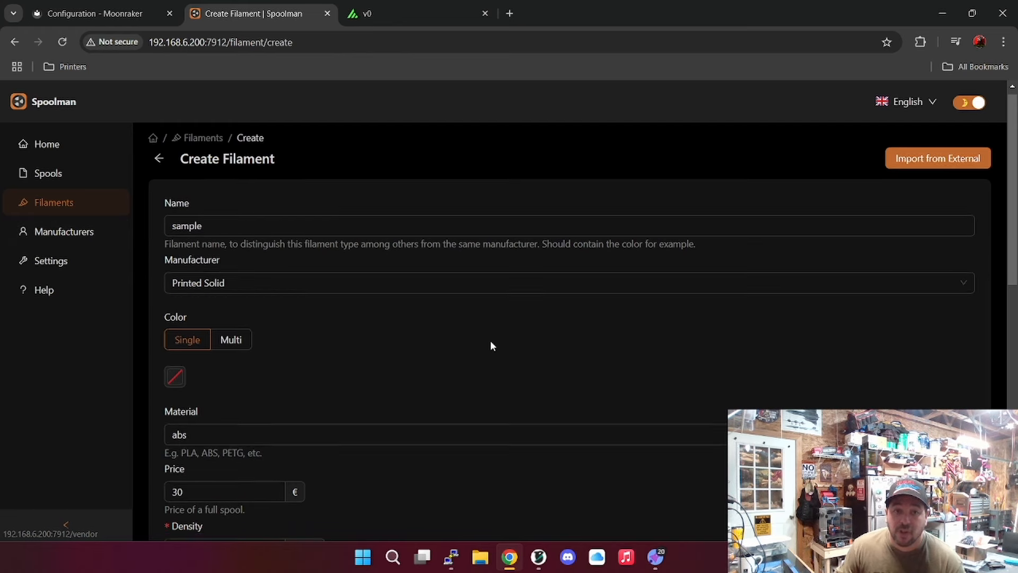
pyautogui.scroll(-8, 488, 347)
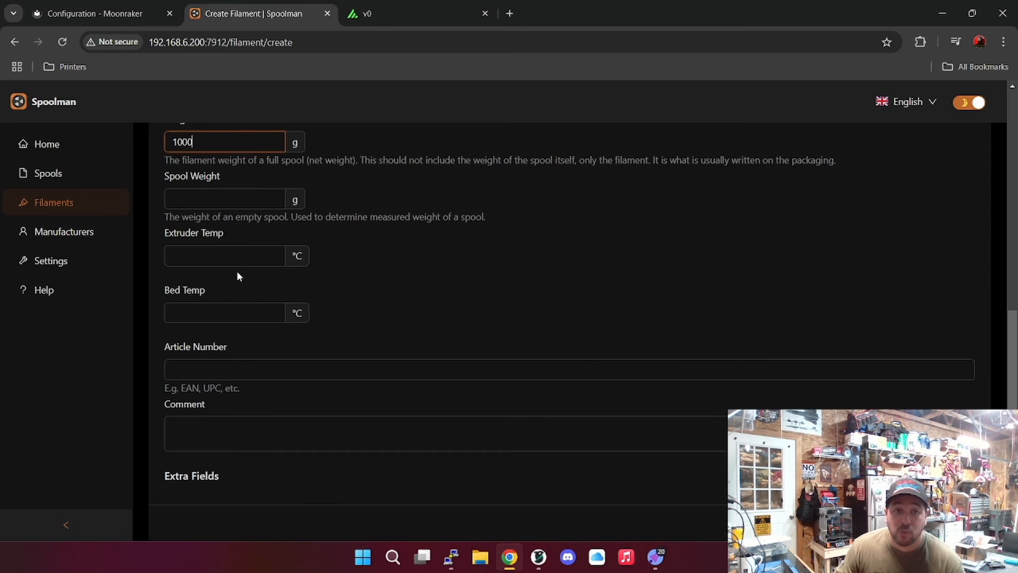
pyautogui.click(236, 260)
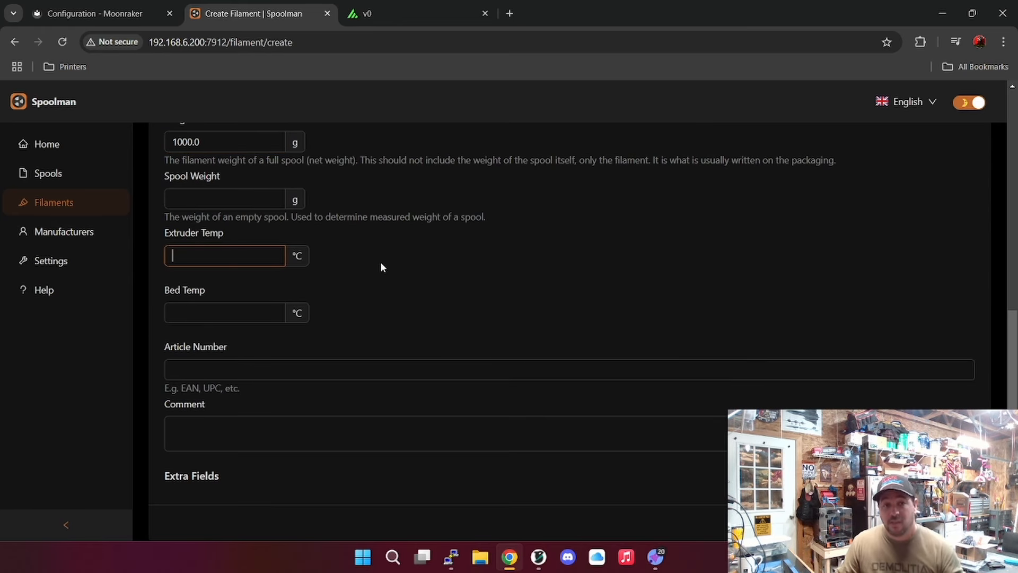
pyautogui.write('260')
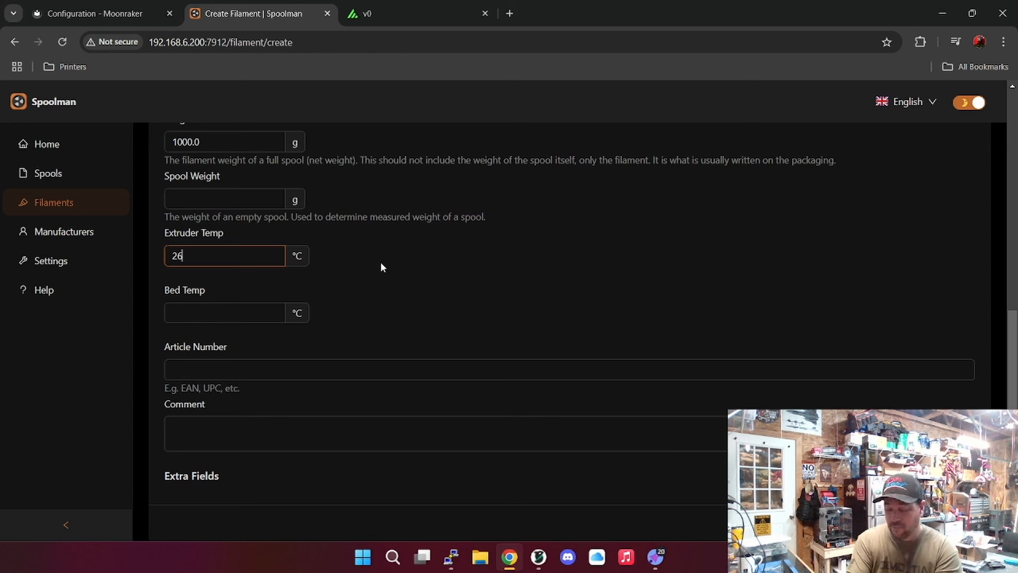
pyautogui.click(250, 314)
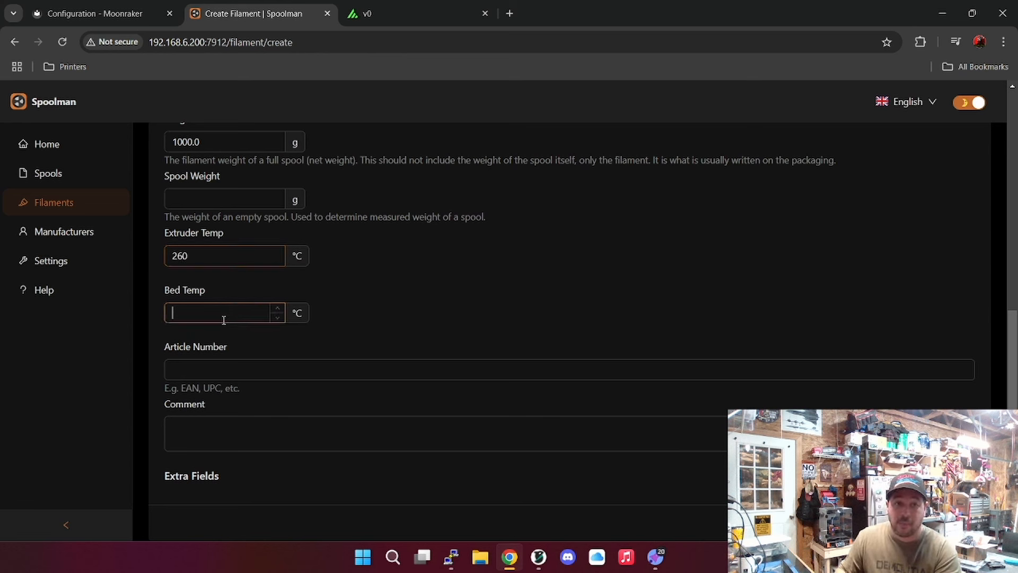
pyautogui.write('110')
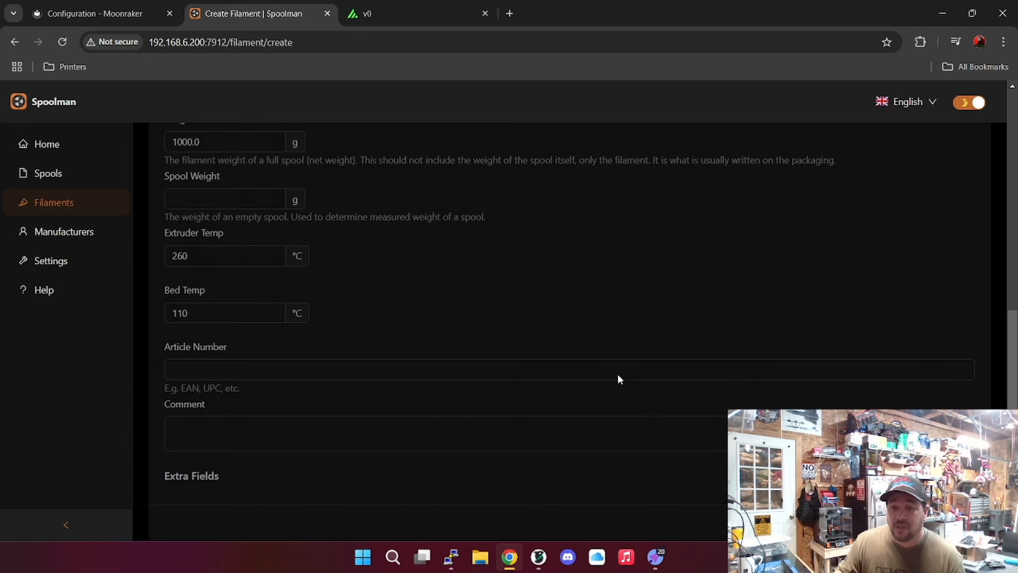
pyautogui.press('Return')
# - Edit the Printed Solid sample filament, giving it the single dark red color 8B2222, and save the change
pyautogui.scroll(-8, 320, 289)
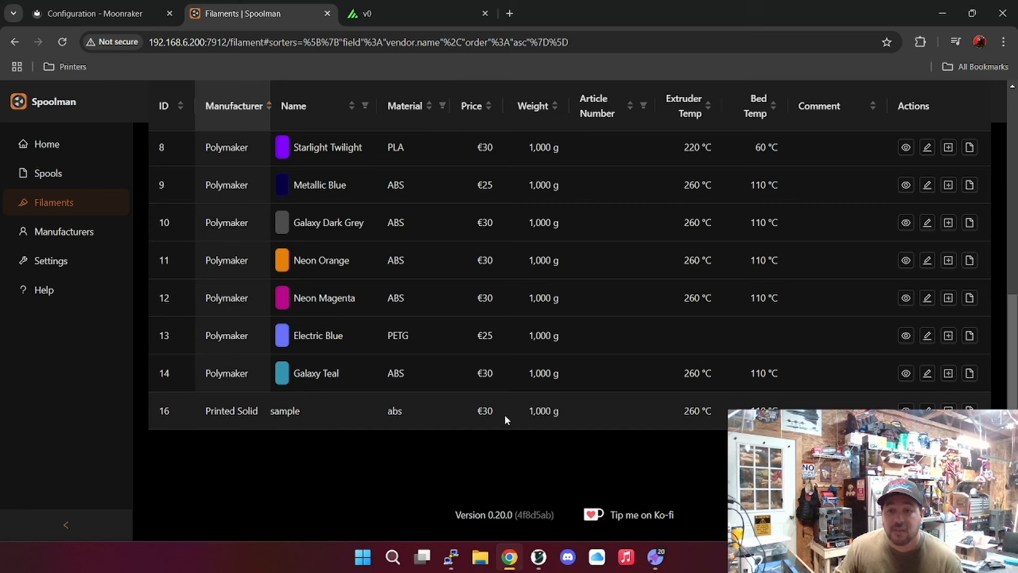
pyautogui.click(928, 408)
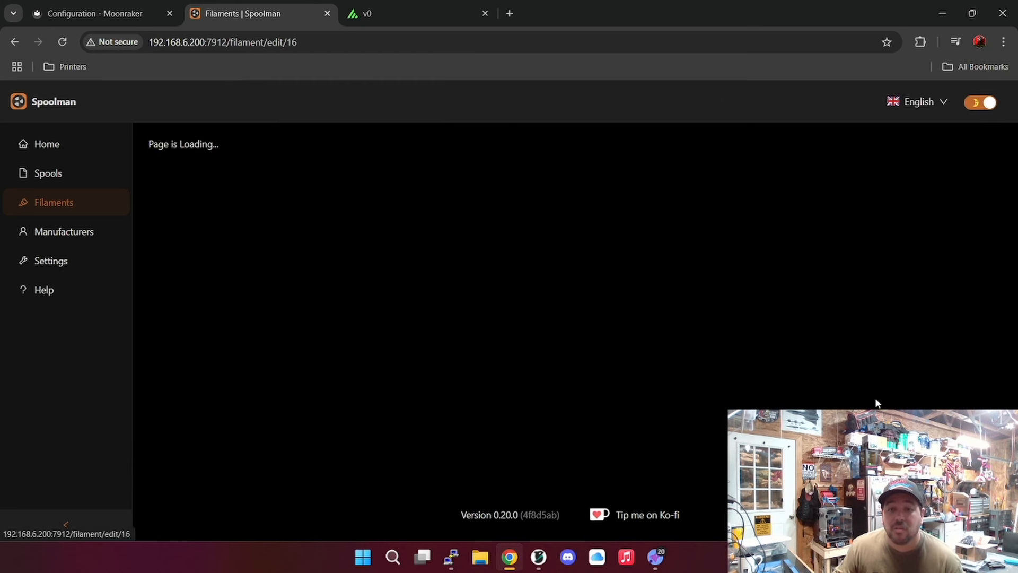
pyautogui.scroll(-3, 192, 289)
pyautogui.click(184, 306)
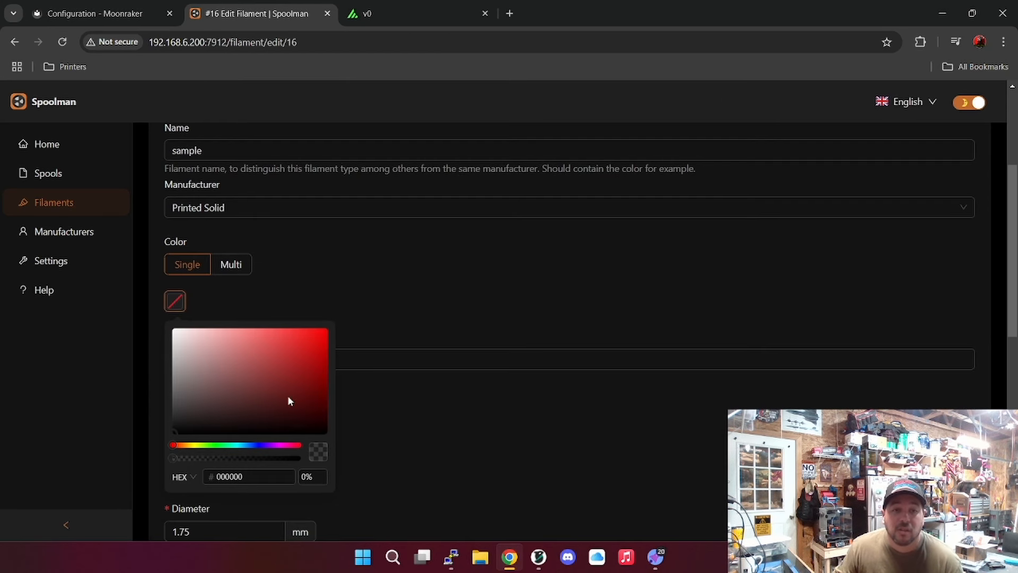
pyautogui.click(289, 377)
pyautogui.scroll(-8, 584, 329)
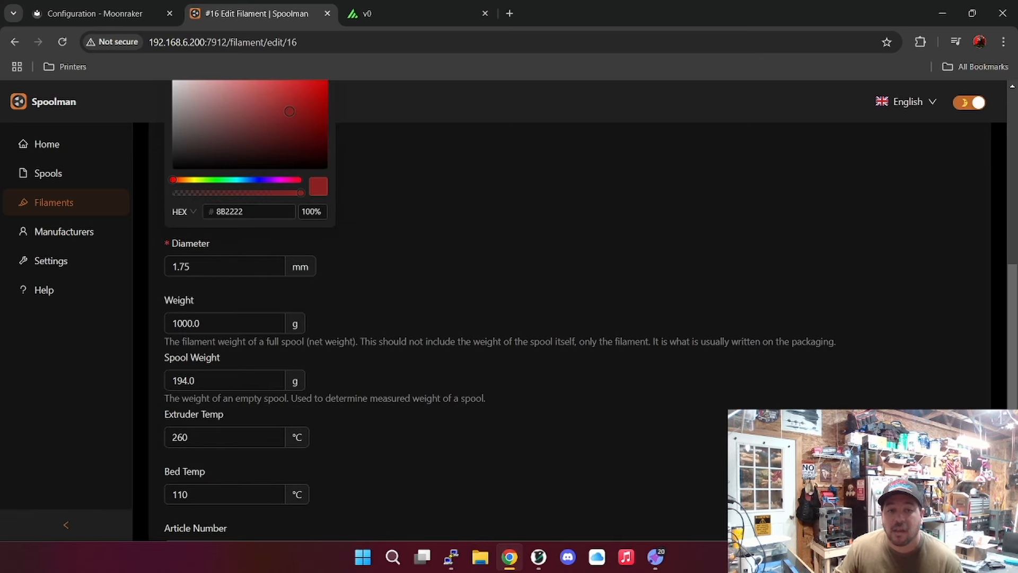
pyautogui.click(954, 454)
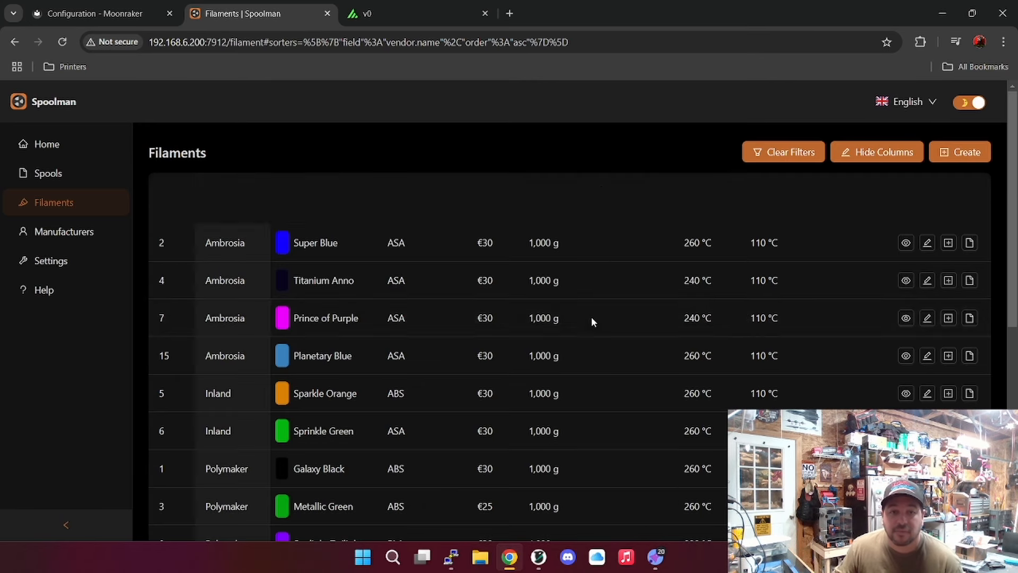
# - Create a spool from the Printed Solid sample filament, keeping the prefilled spool values
pyautogui.scroll(-7, 590, 317)
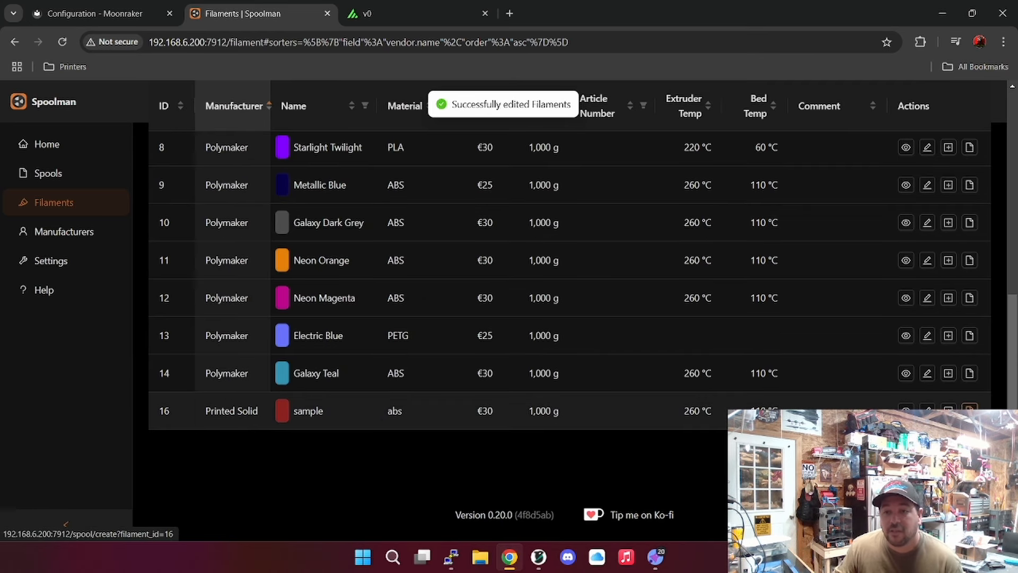
pyautogui.click(970, 411)
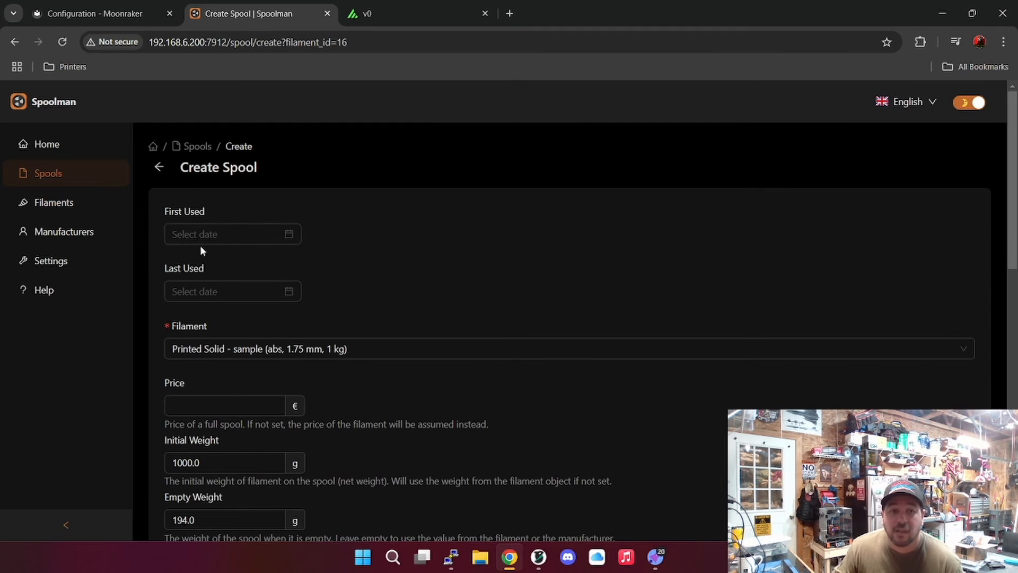
pyautogui.scroll(-10, 283, 230)
pyautogui.scroll(-2, 283, 231)
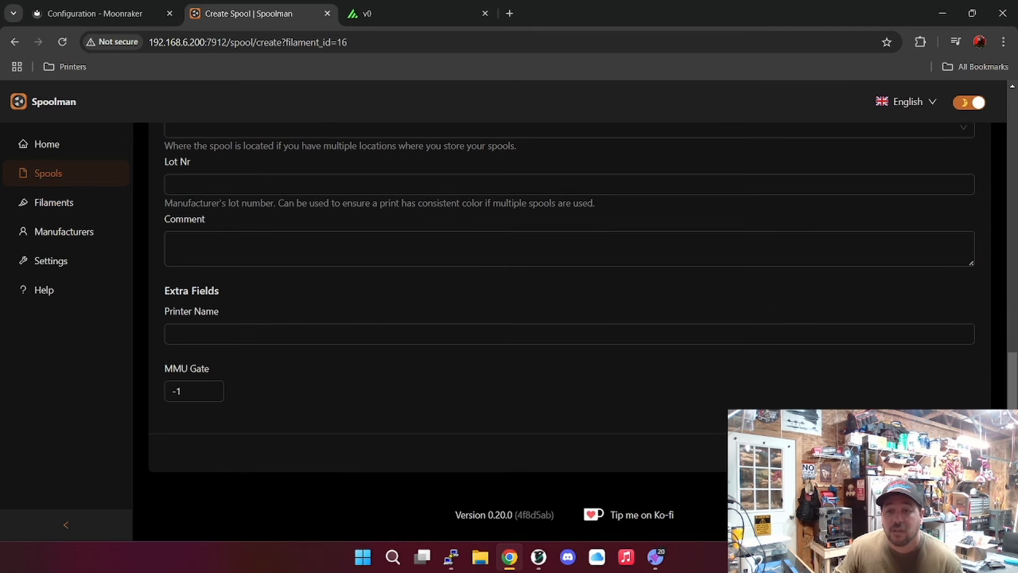
pyautogui.click(943, 453)
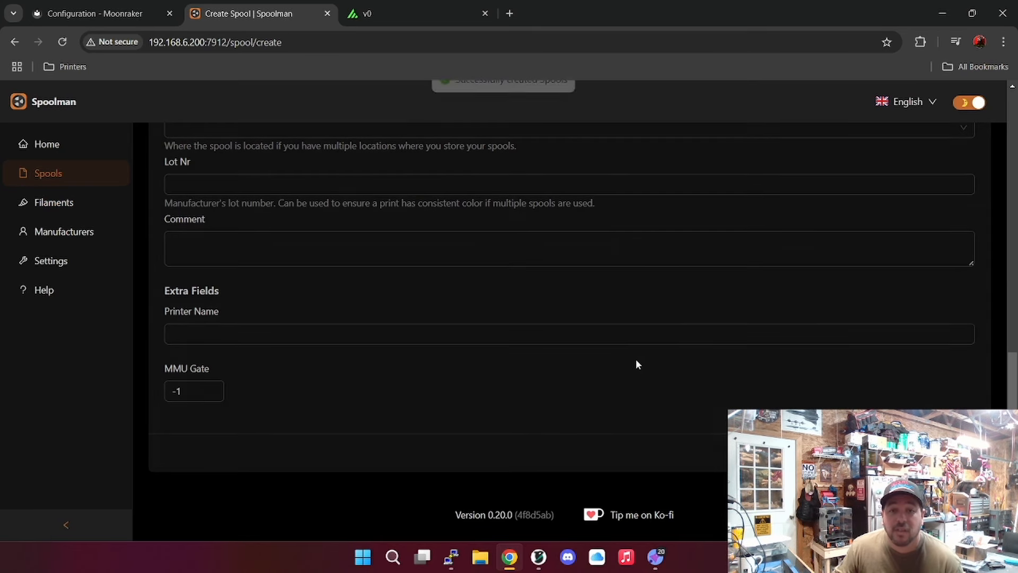
# - Open the list of spools and review their used and remaining weights
pyautogui.click(55, 175)
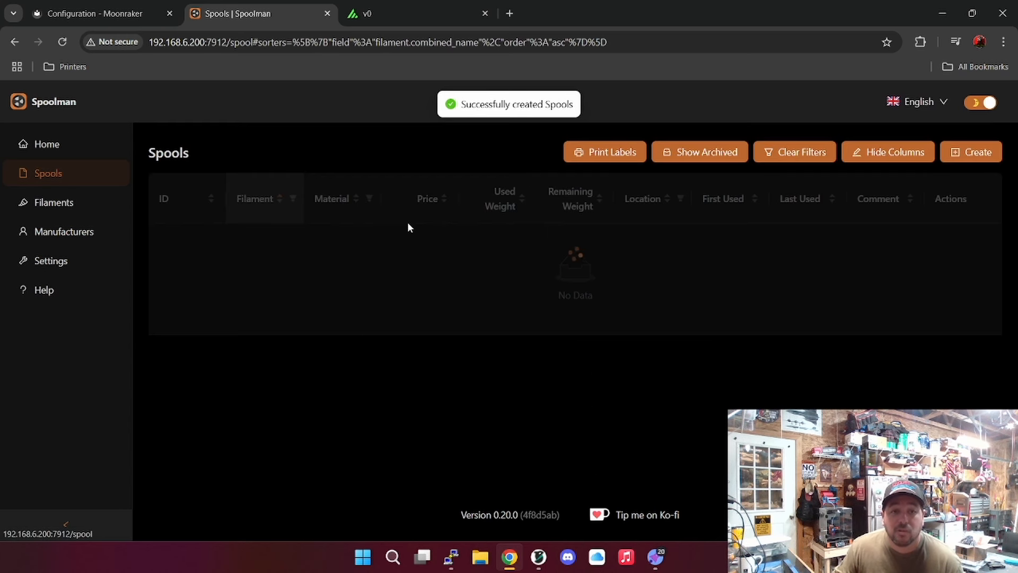
pyautogui.scroll(-5, 415, 247)
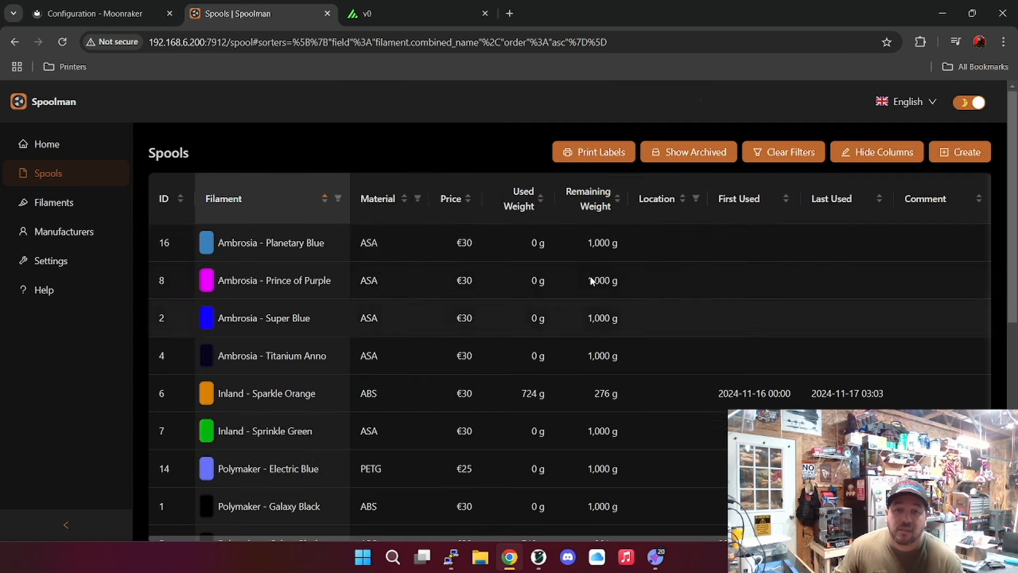
pyautogui.scroll(-3, 570, 287)
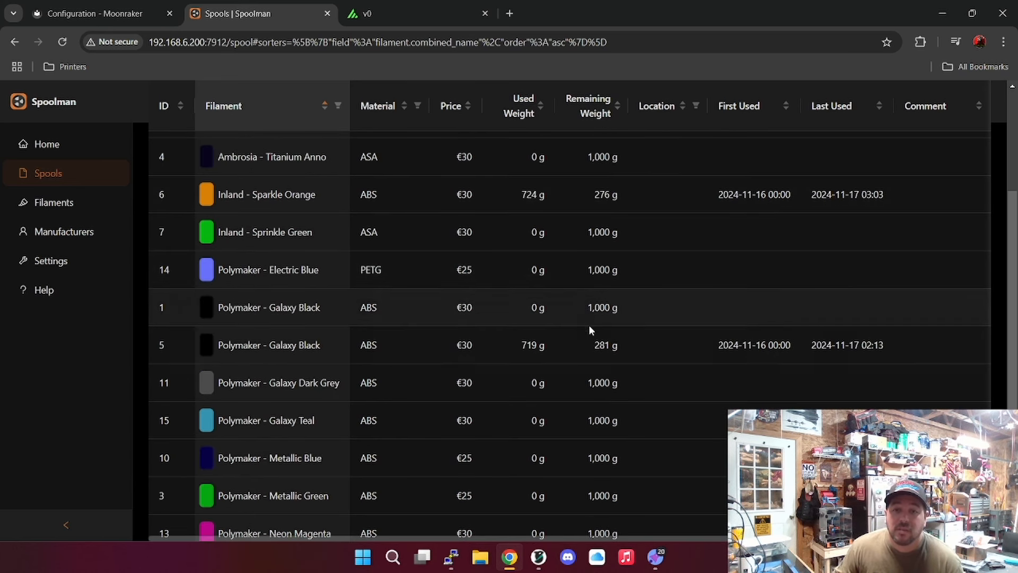
# - On the v0 printer's dashboard, select Polymaker Galaxy Black spool #5 as the active Spoolman spool
pyautogui.click(431, 22)
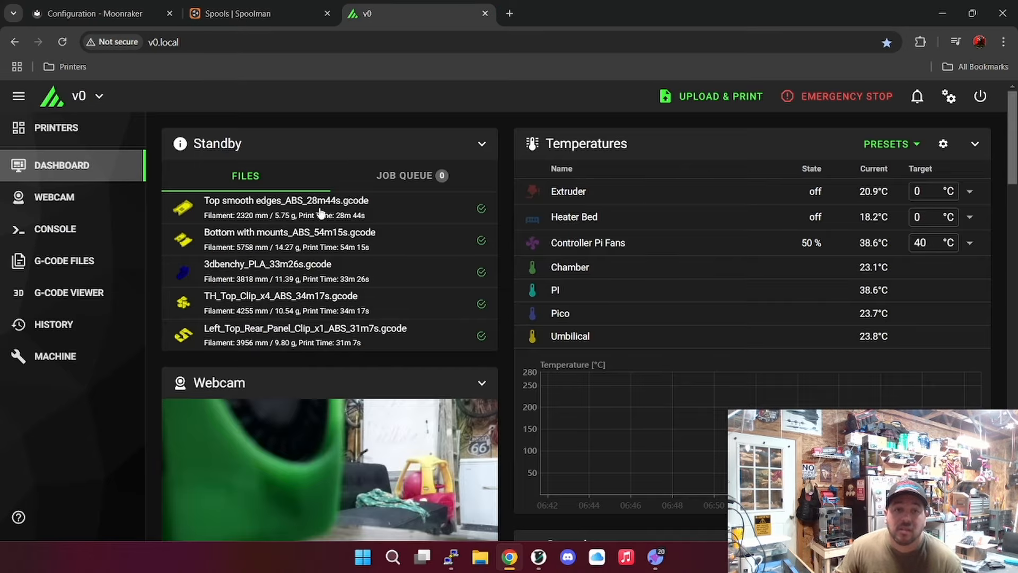
pyautogui.scroll(-15, 298, 277)
pyautogui.scroll(-8, 347, 478)
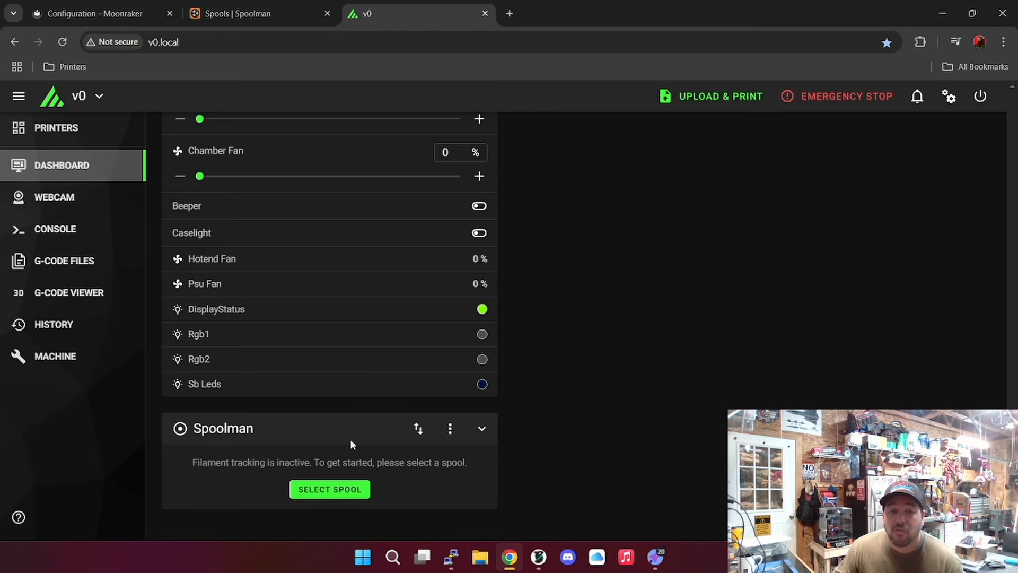
pyautogui.click(337, 488)
pyautogui.click(358, 298)
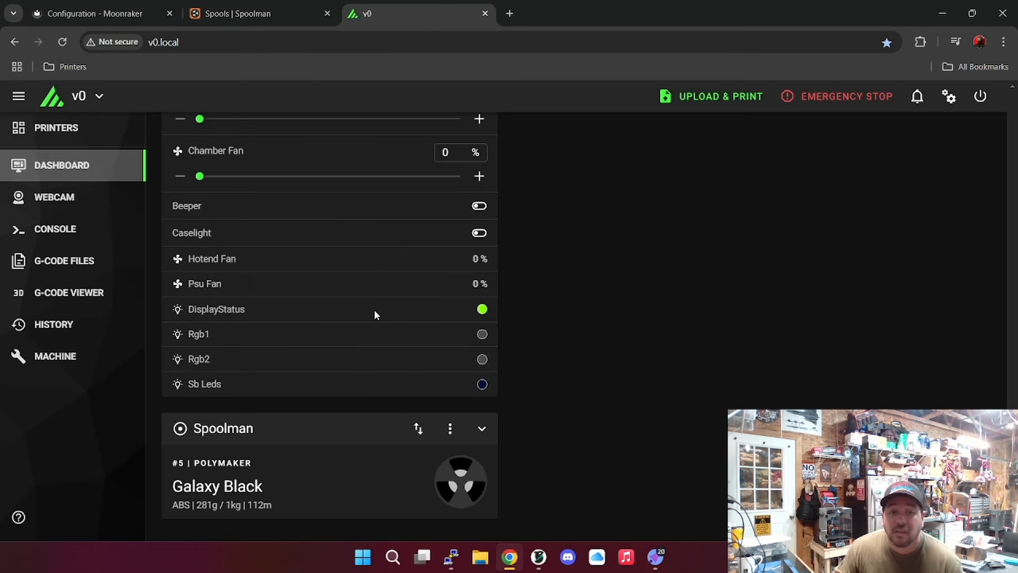
# - Return to Spoolman's spool list and check the weights of Polymaker Galaxy Black spool #5
pyautogui.scroll(10, 374, 295)
pyautogui.scroll(12, 374, 295)
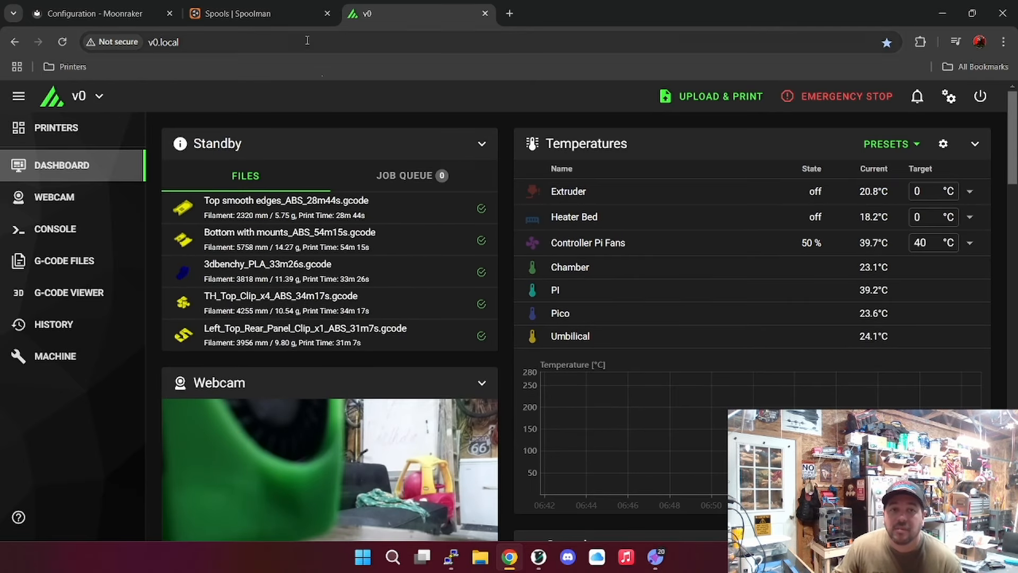
pyautogui.click(257, 21)
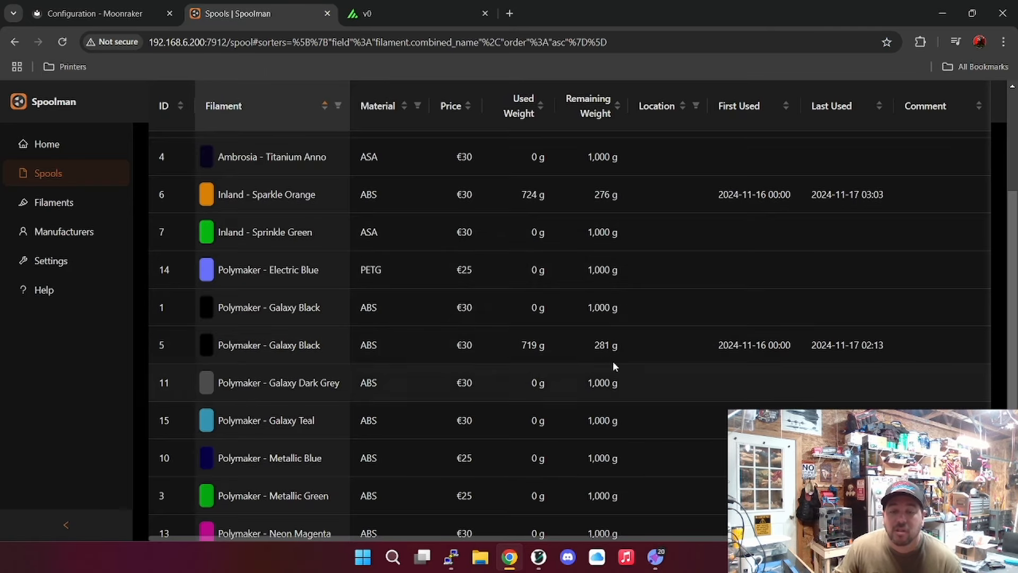